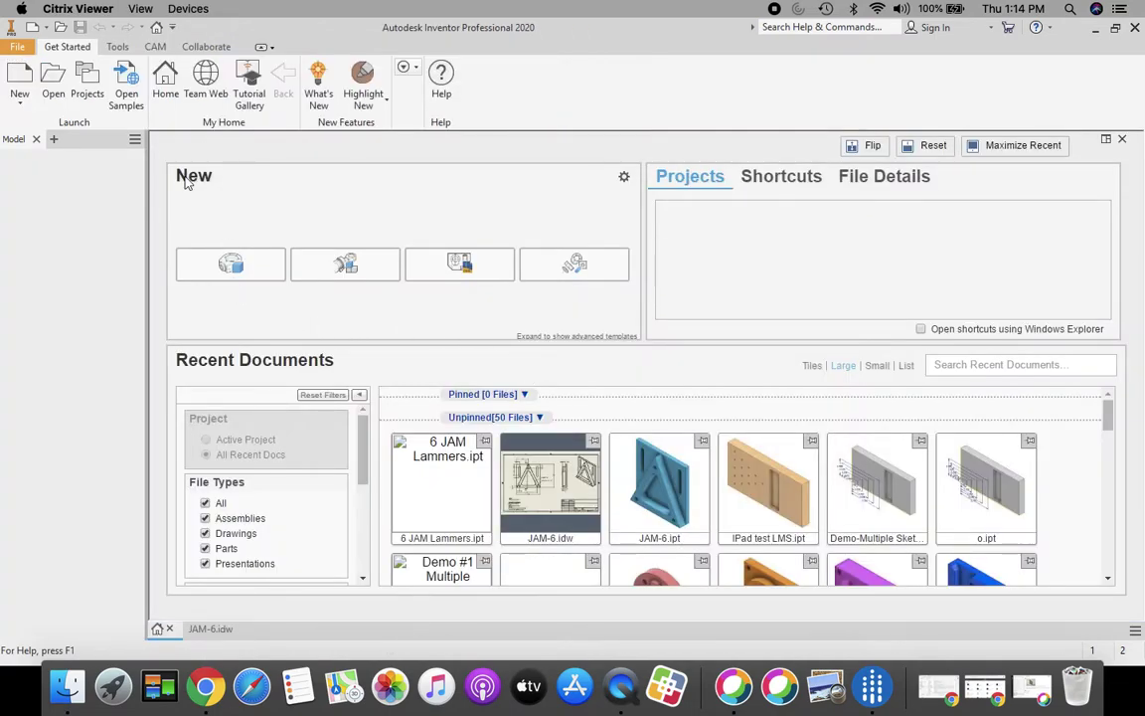
- Open the existing 6 JAM part file from the staff network drive
click(52, 87)
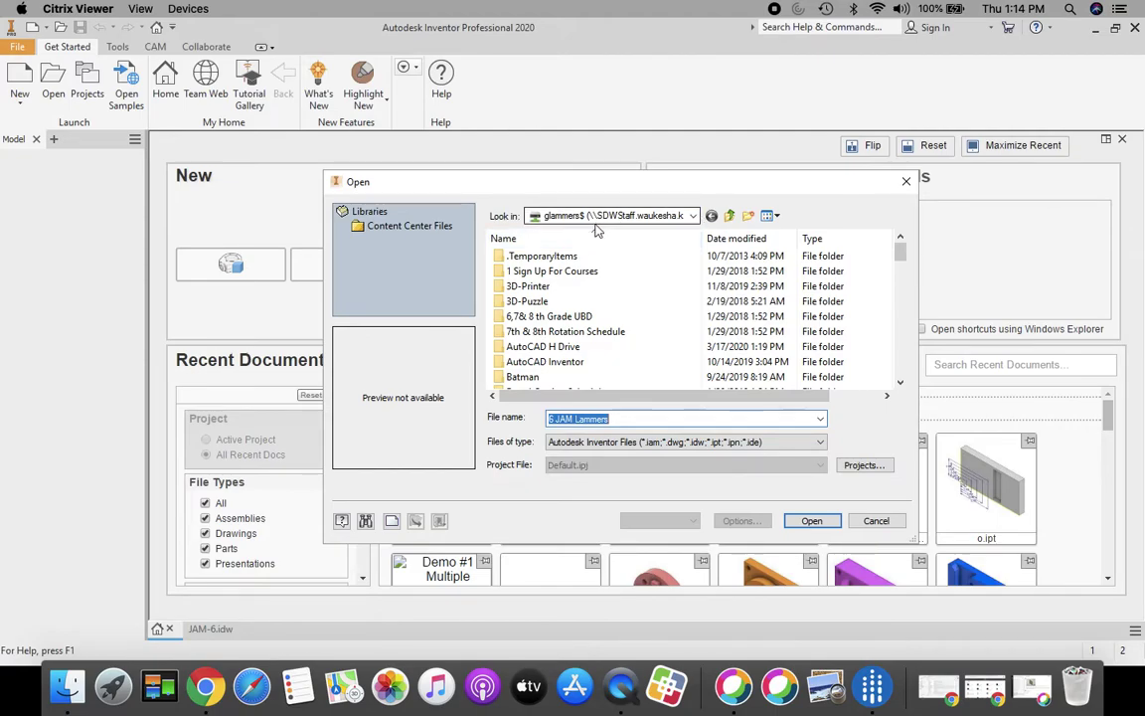
click(693, 216)
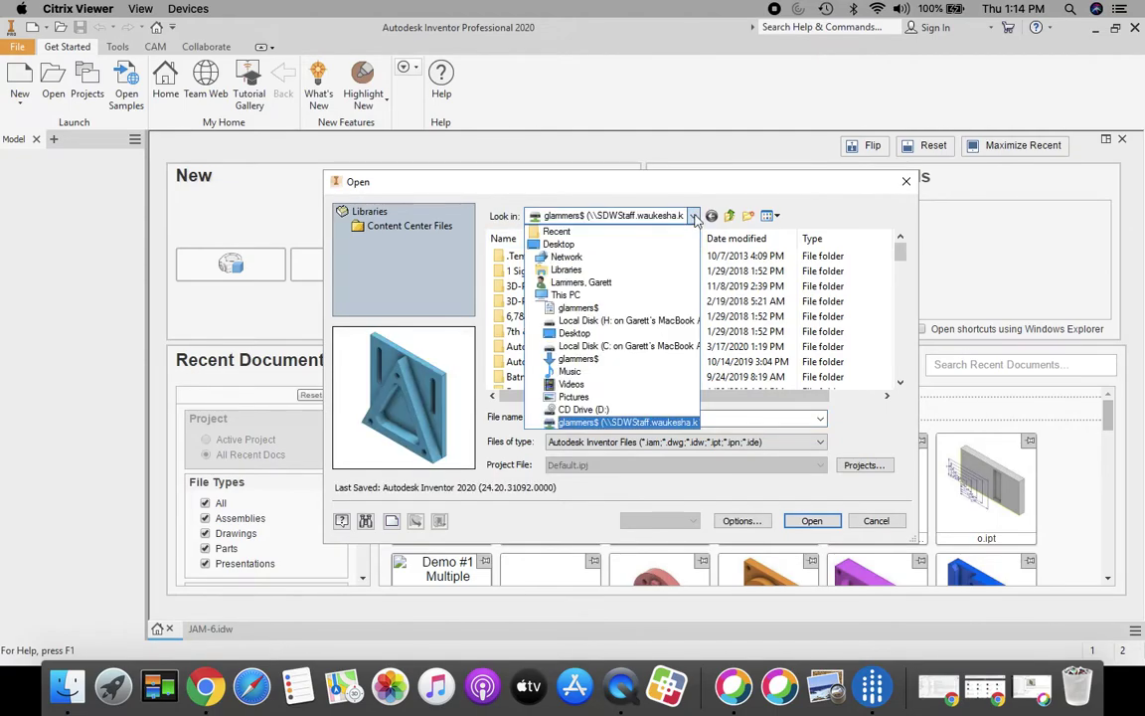
click(589, 422)
scroll(586, 323, down, 10)
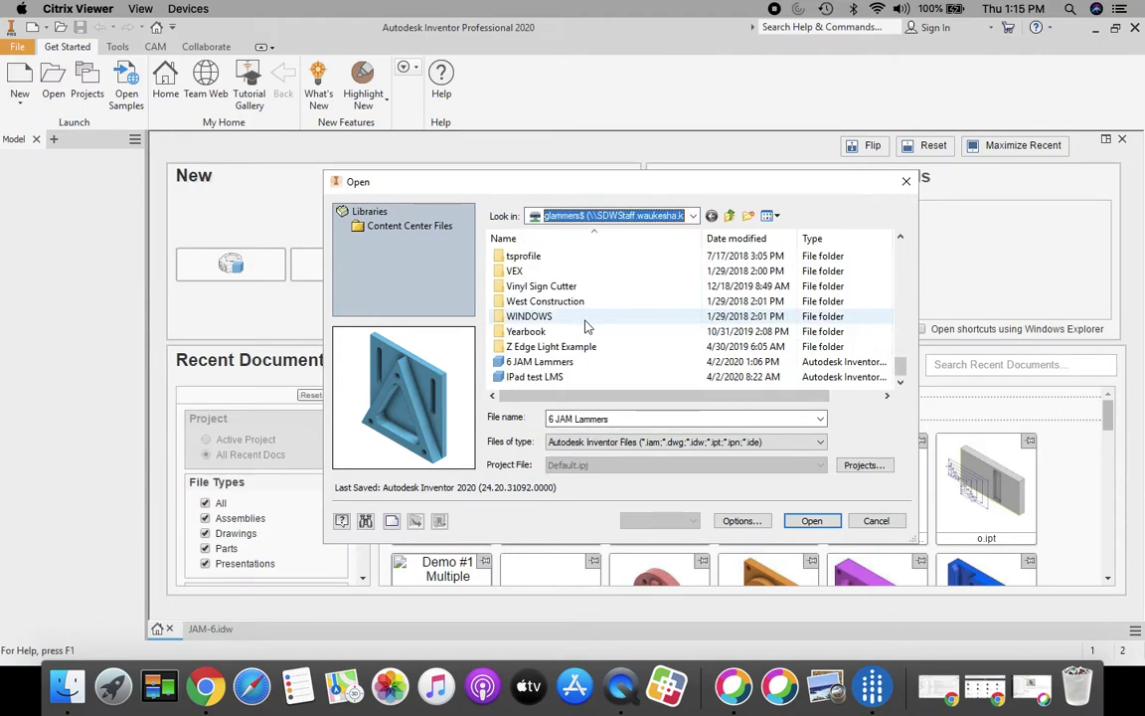
mouse_move(534, 367)
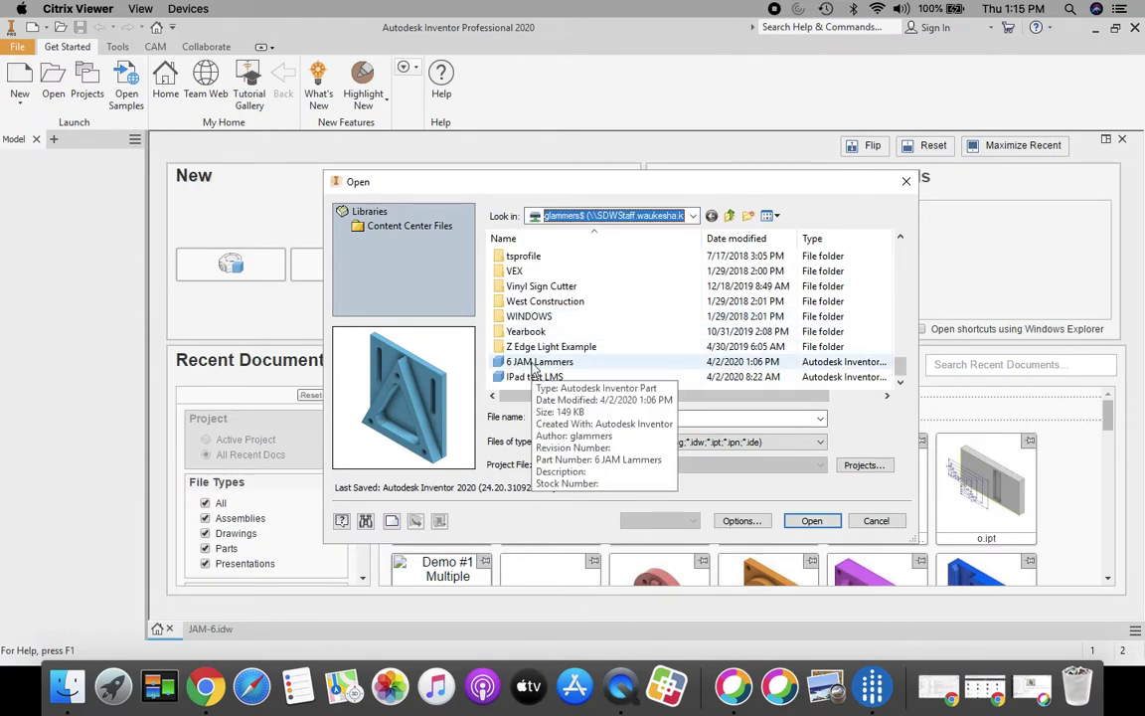
click(527, 364)
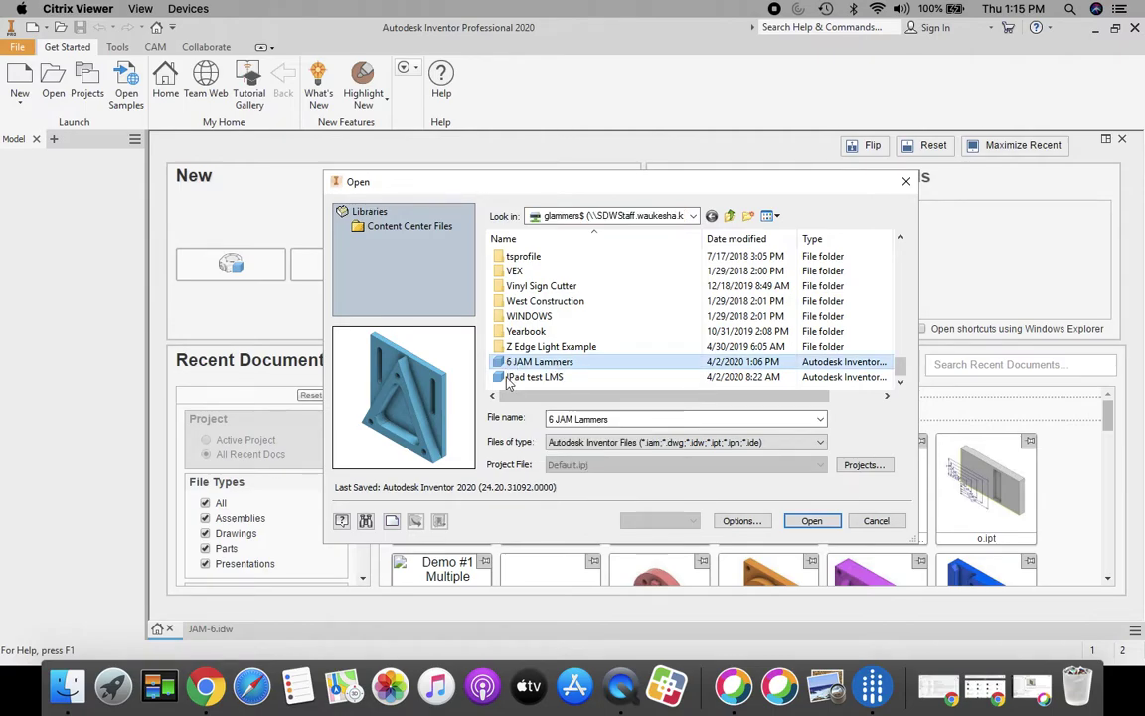
click(811, 521)
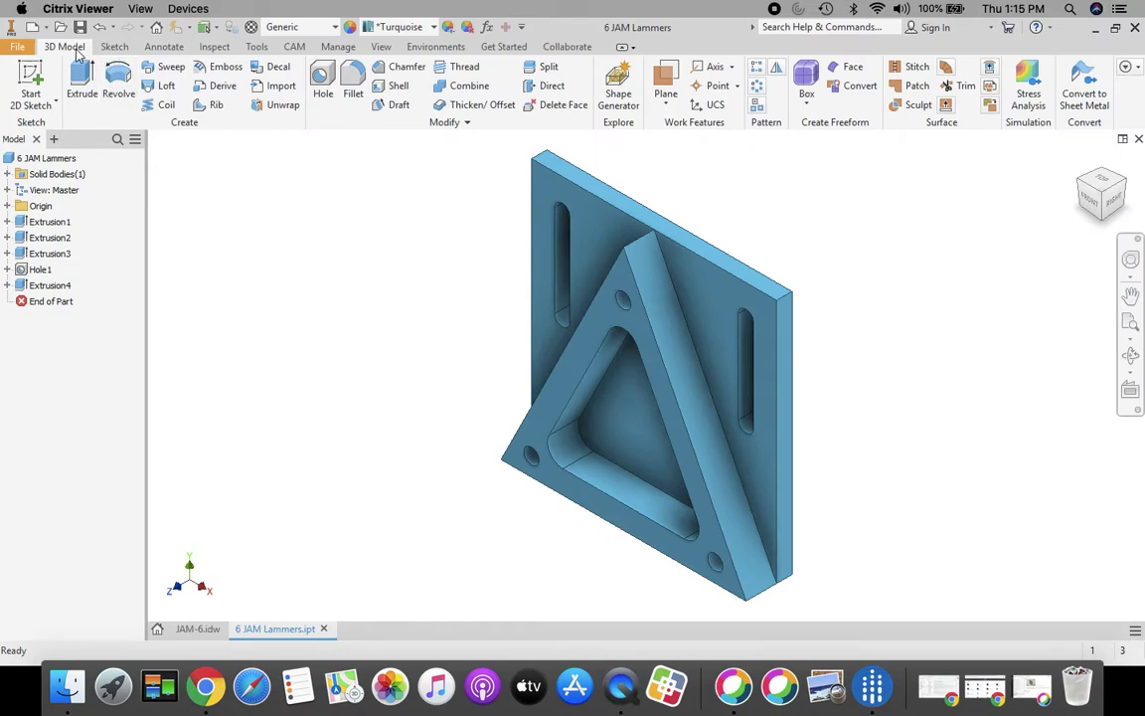
- Create a CAM milling setup with its stock box point origin at the lower-left corner of the stock's front face
click(294, 48)
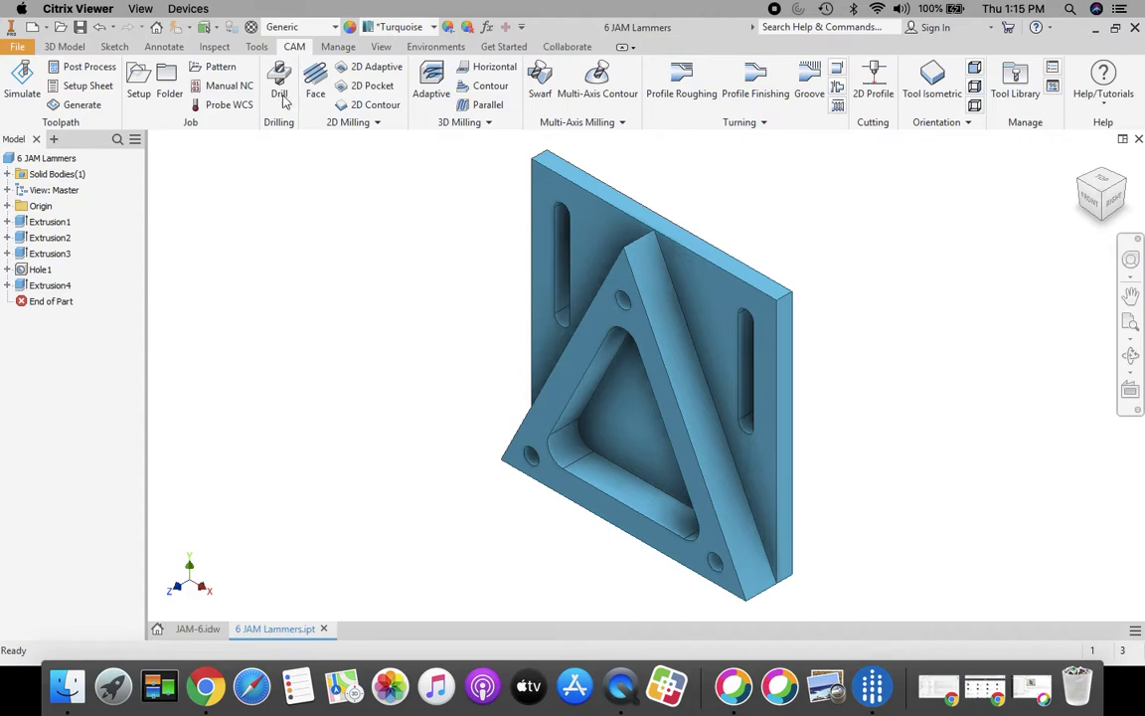
click(139, 93)
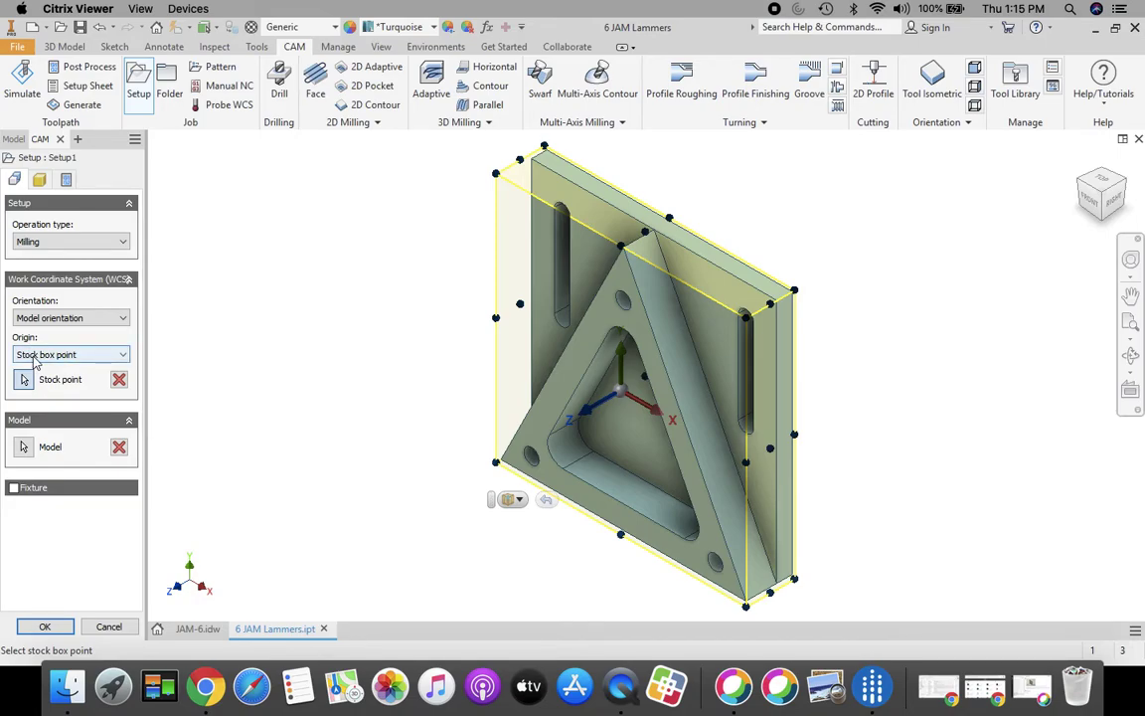
click(124, 355)
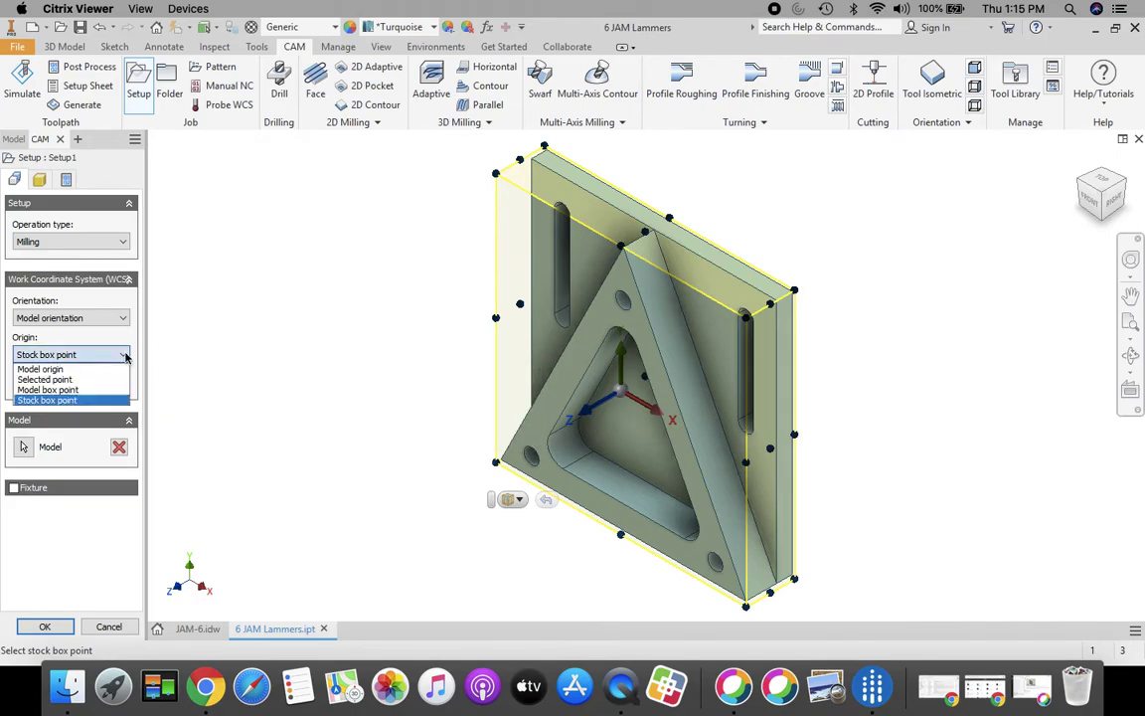
click(125, 356)
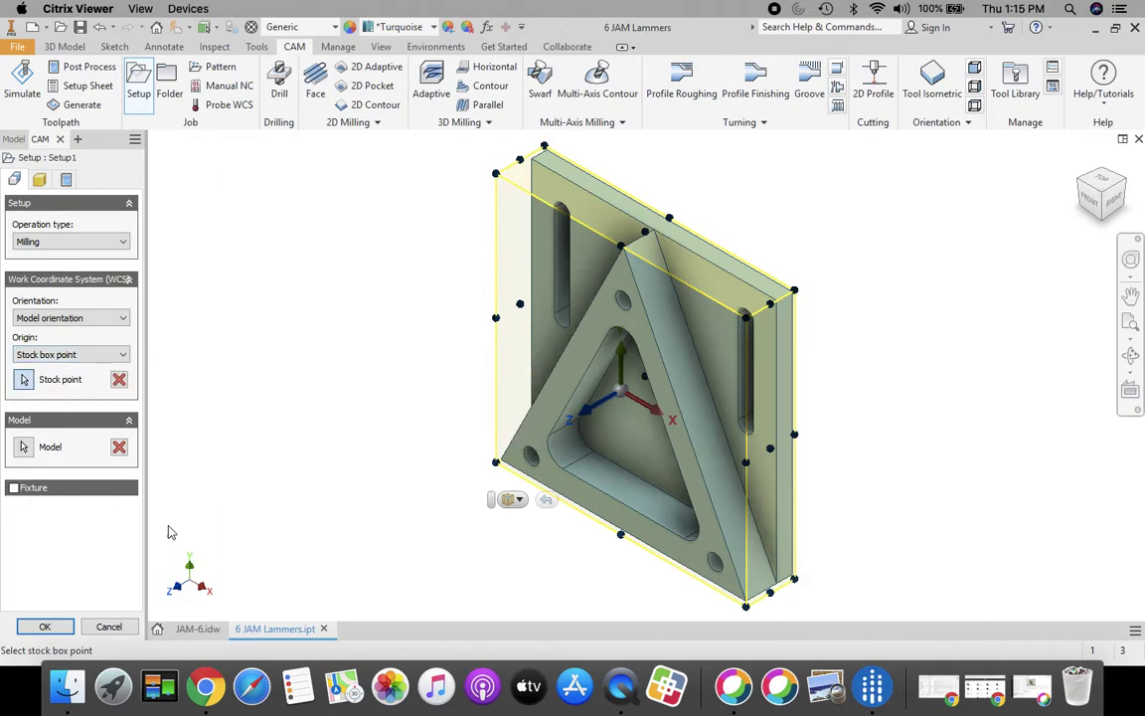
click(497, 465)
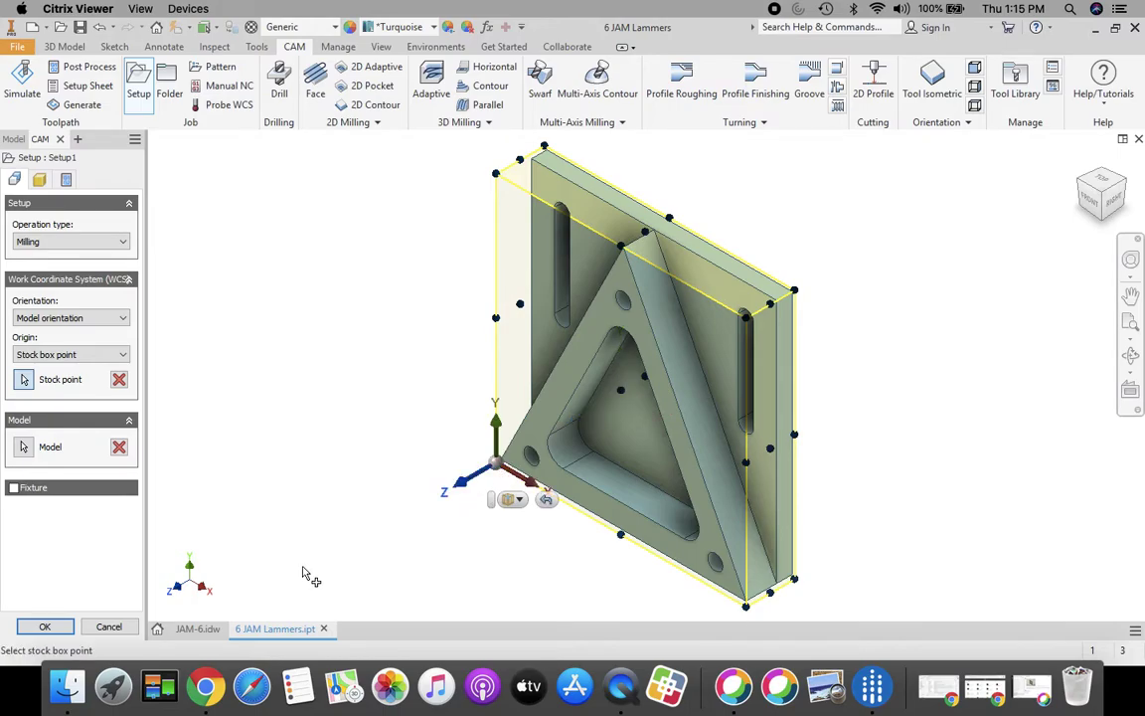
- Set the setup's stock offset mode to No additional stock
click(39, 180)
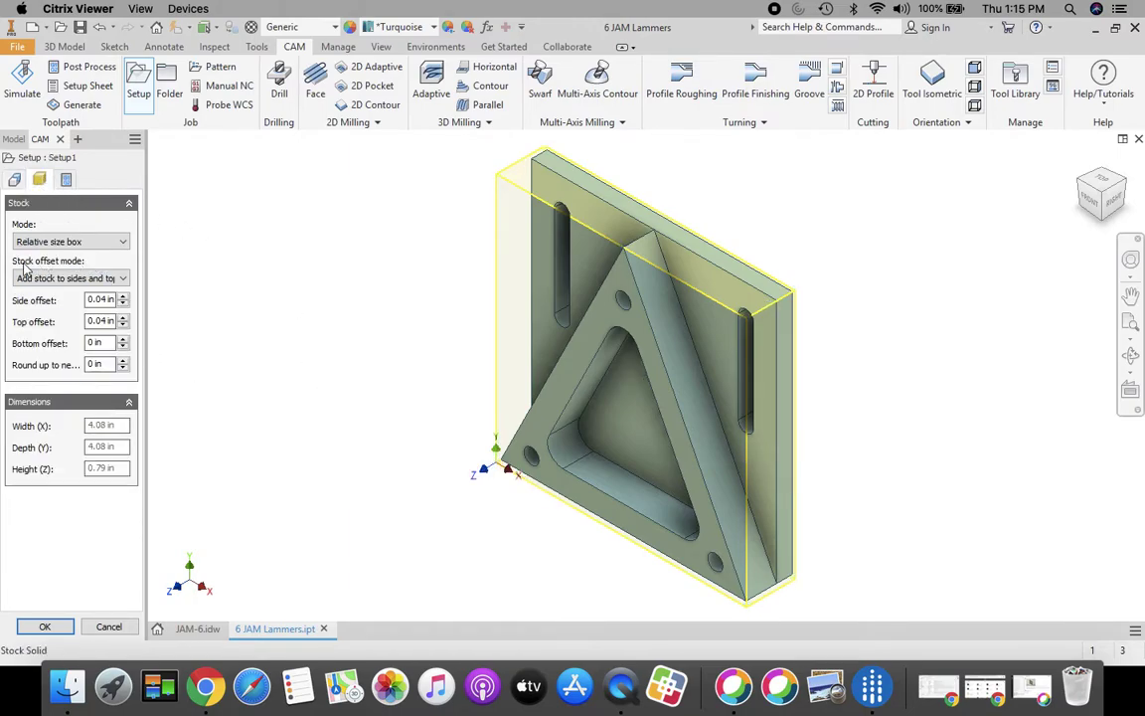
click(123, 282)
click(69, 290)
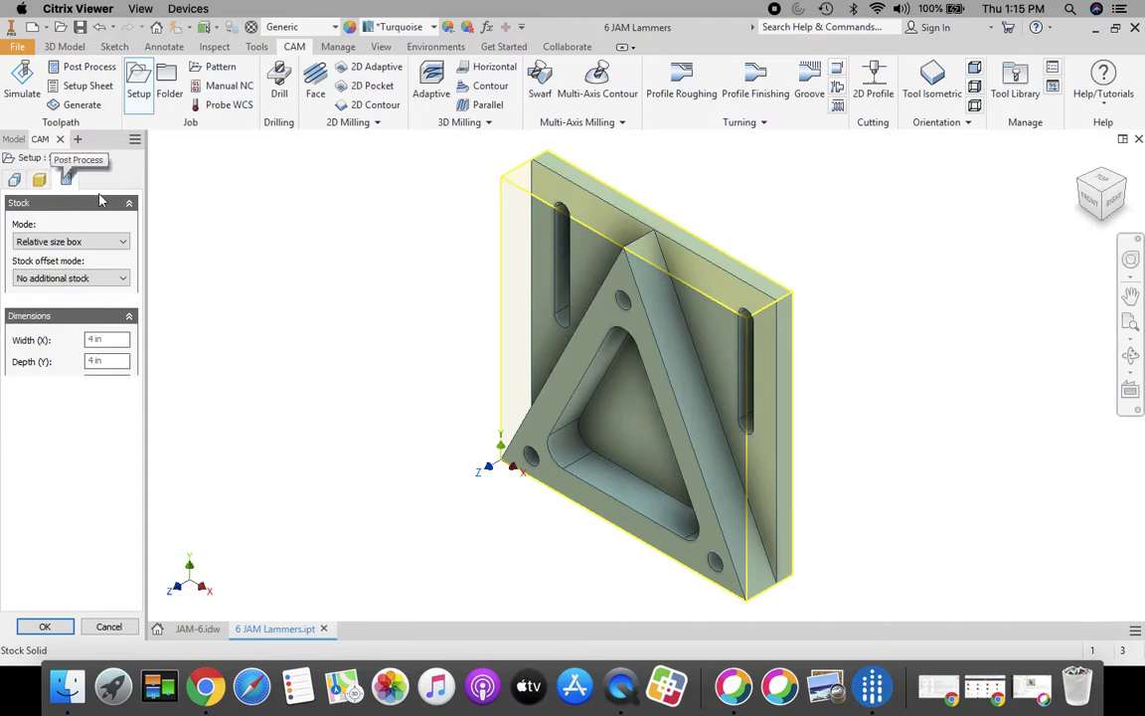
- Name the setup's program 6 Jam followed by the student's surname, and accept the setup
click(65, 181)
drag(45, 245, 14, 245)
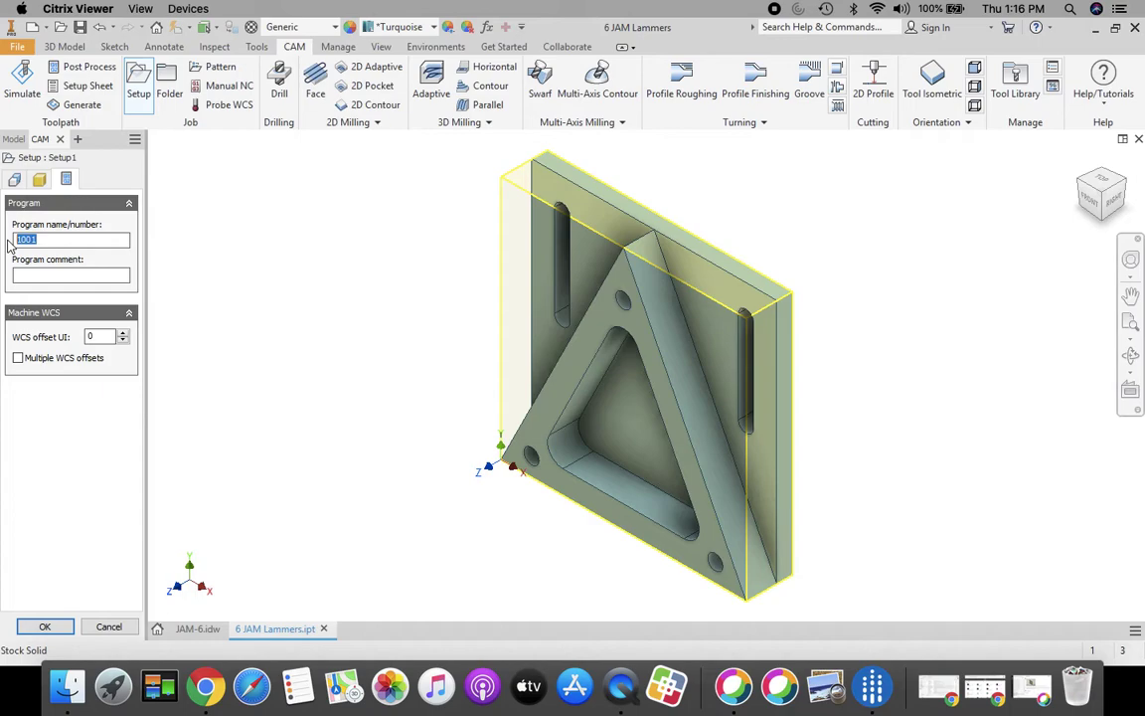
text(6 Jam Lammers)
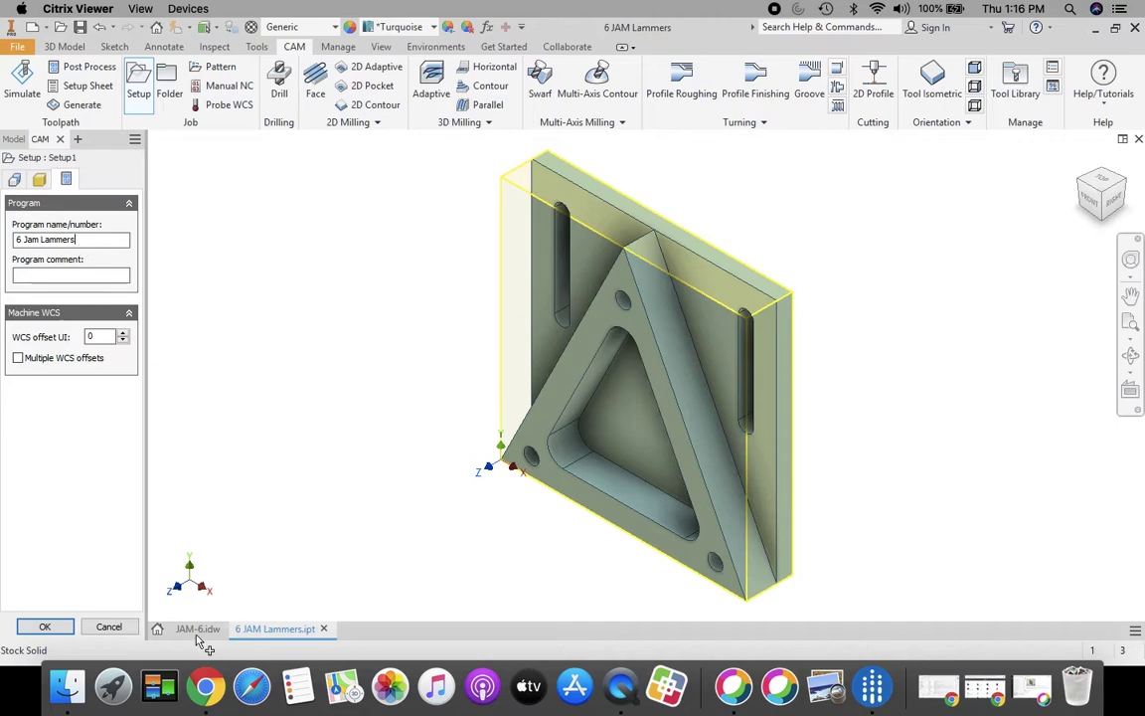
click(46, 626)
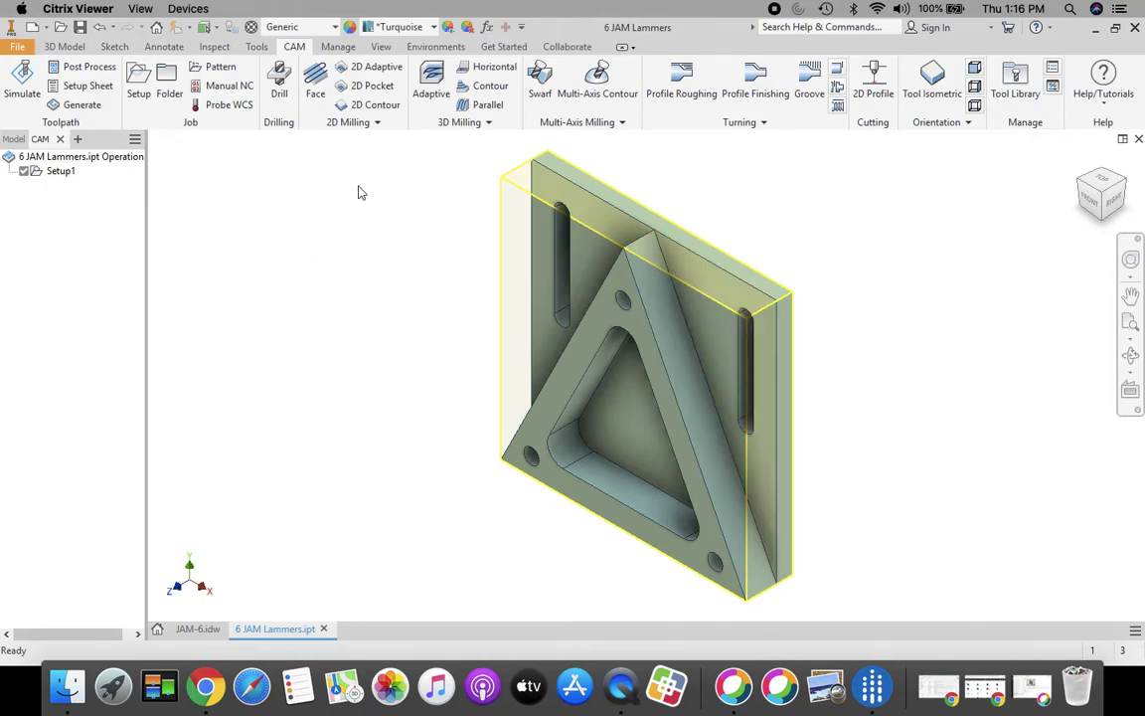
- Start a 2D Pocket operation with the #2 1/4" flat end mill from the End Mills sample library
click(366, 85)
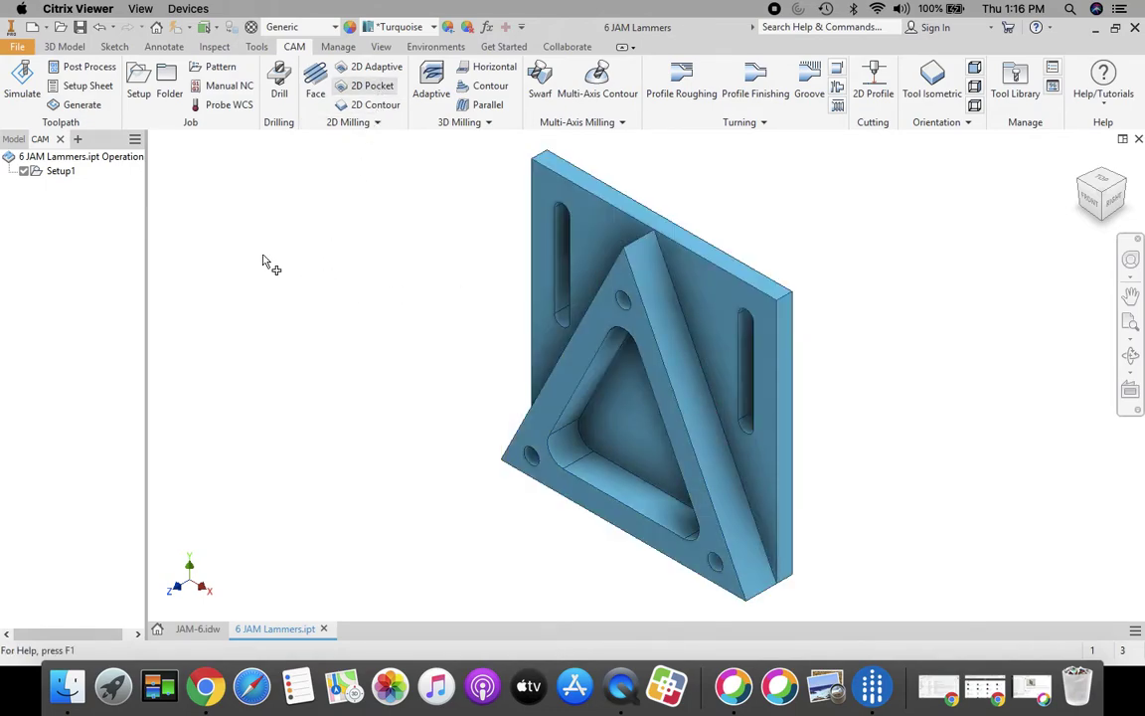
click(72, 230)
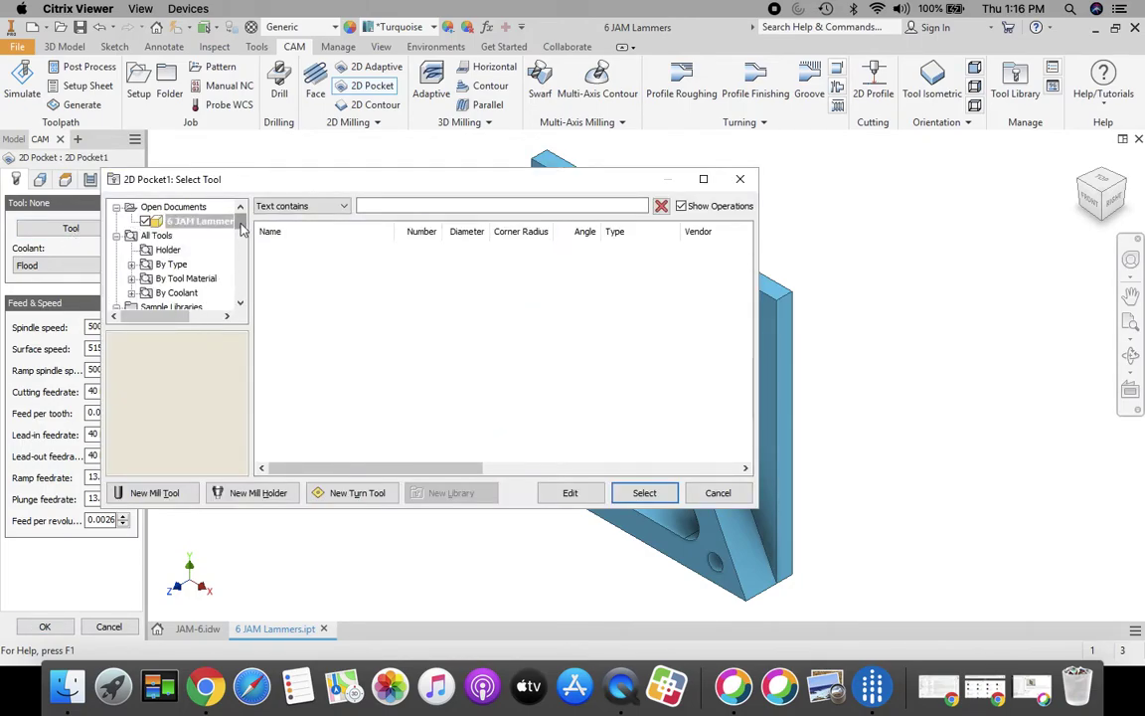
scroll(241, 231, down, 1)
scroll(240, 230, down, 4)
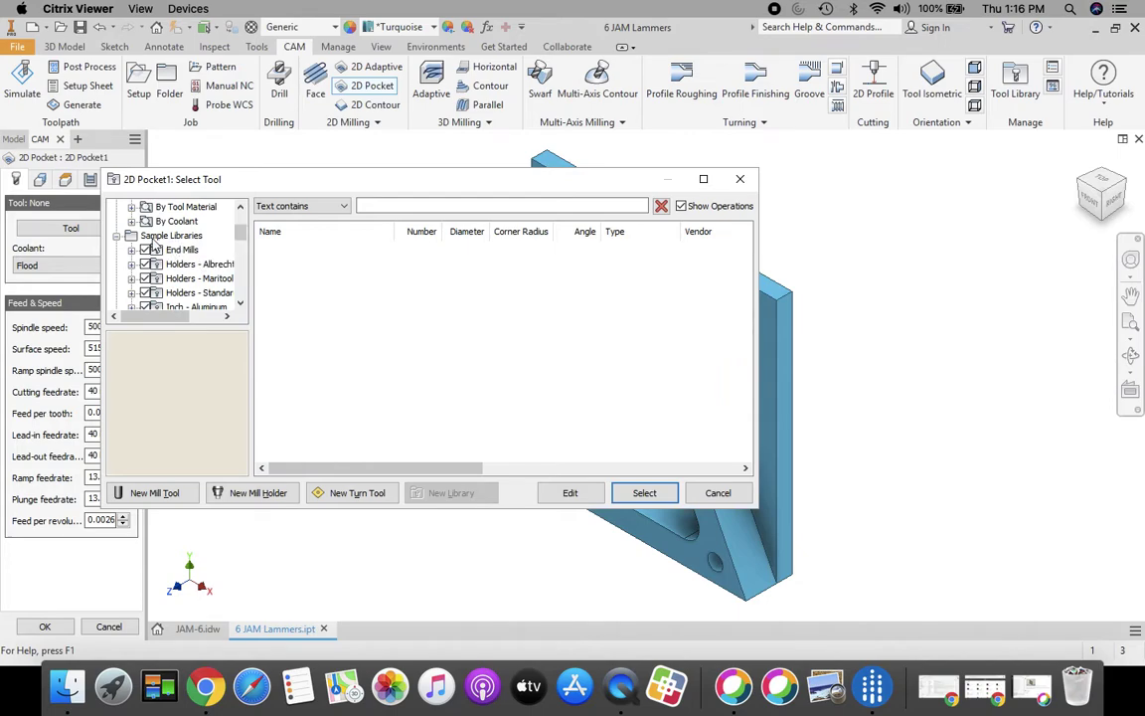
click(182, 250)
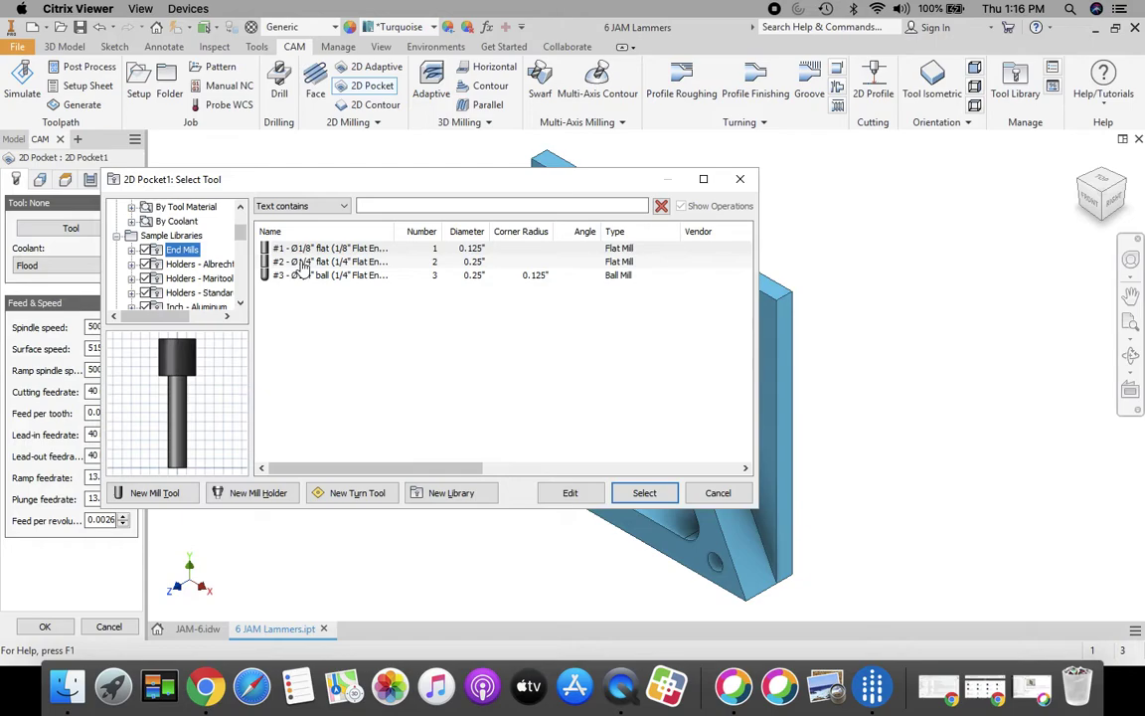
drag(239, 233, 244, 301)
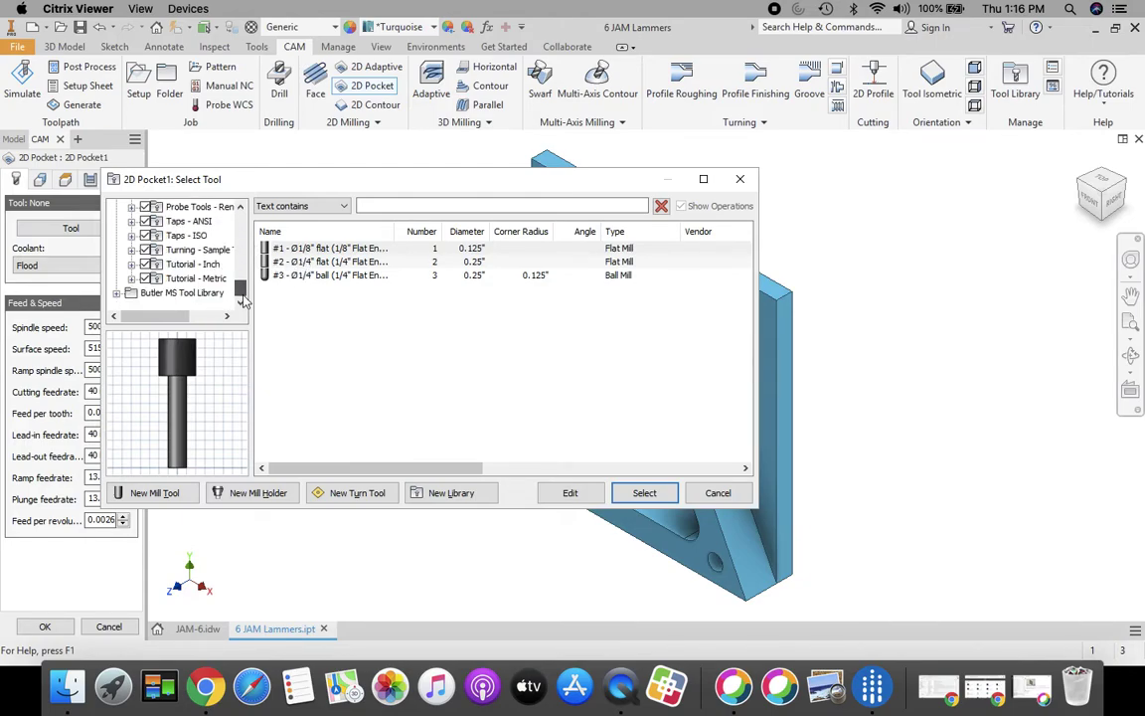
click(179, 293)
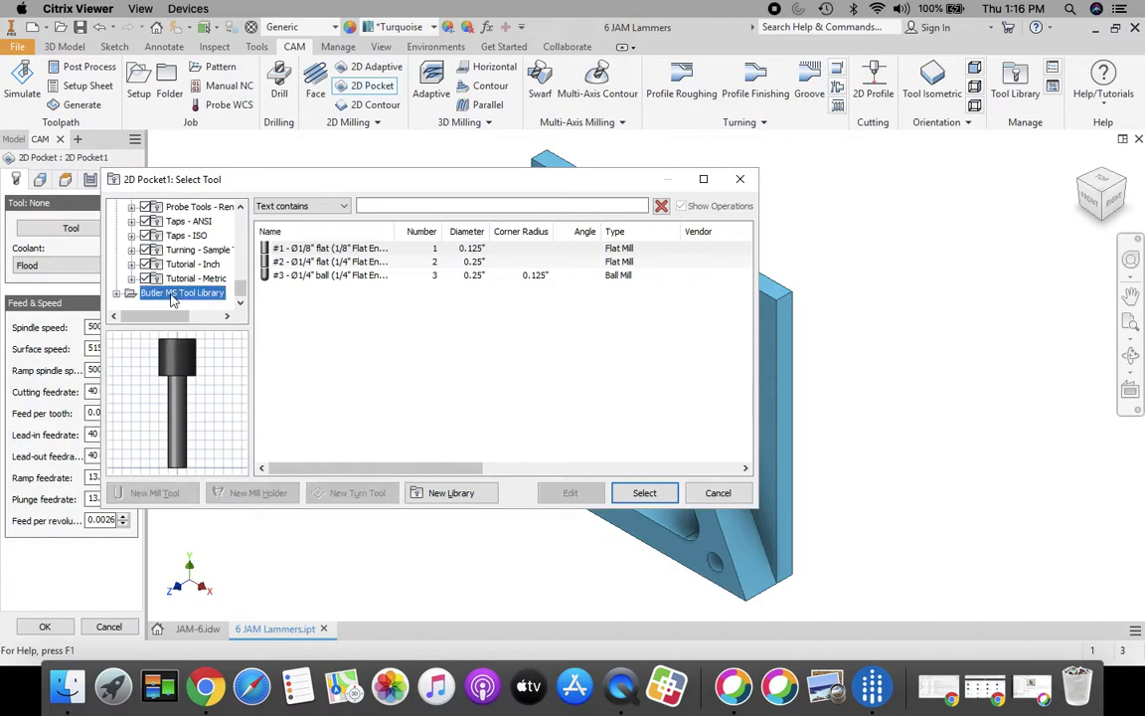
click(308, 262)
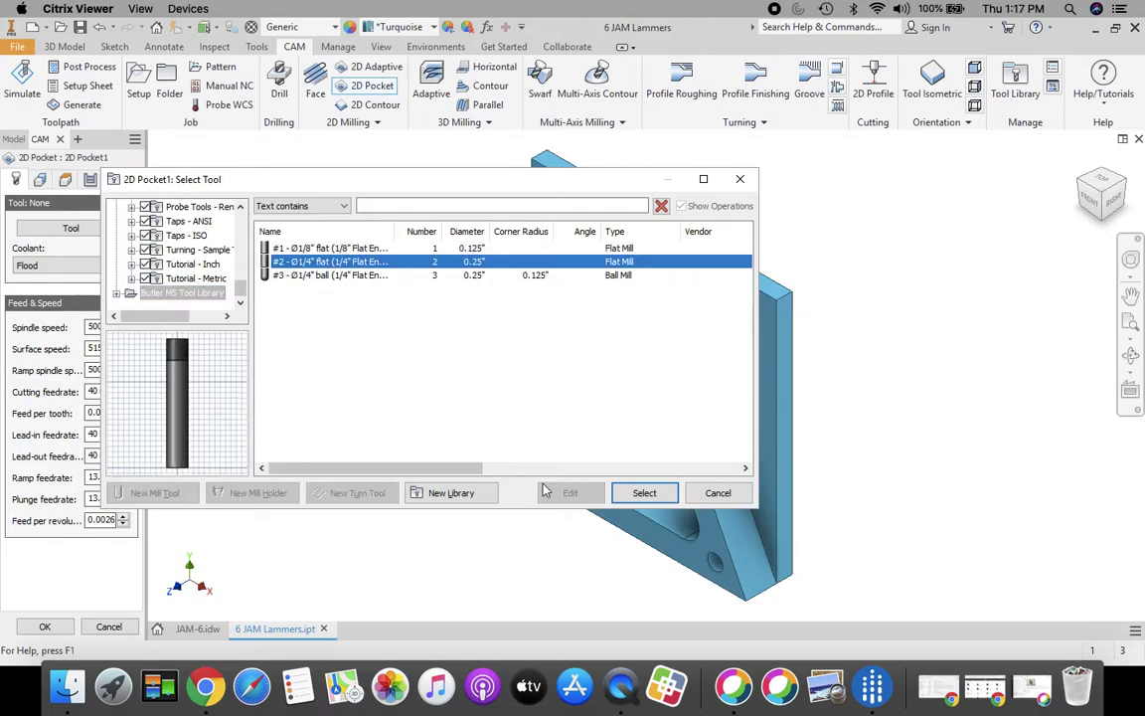
click(644, 494)
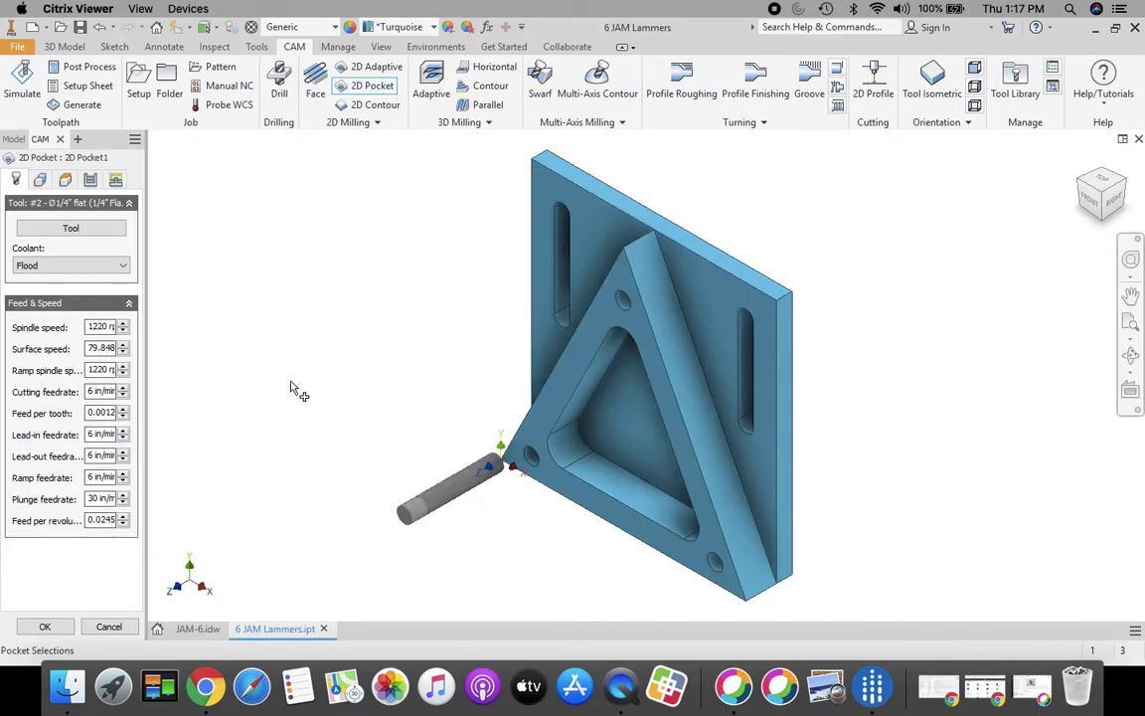
- Select the back plate's faces on both sides of the triangle and the triangular recess floor as pocket geometry
click(38, 181)
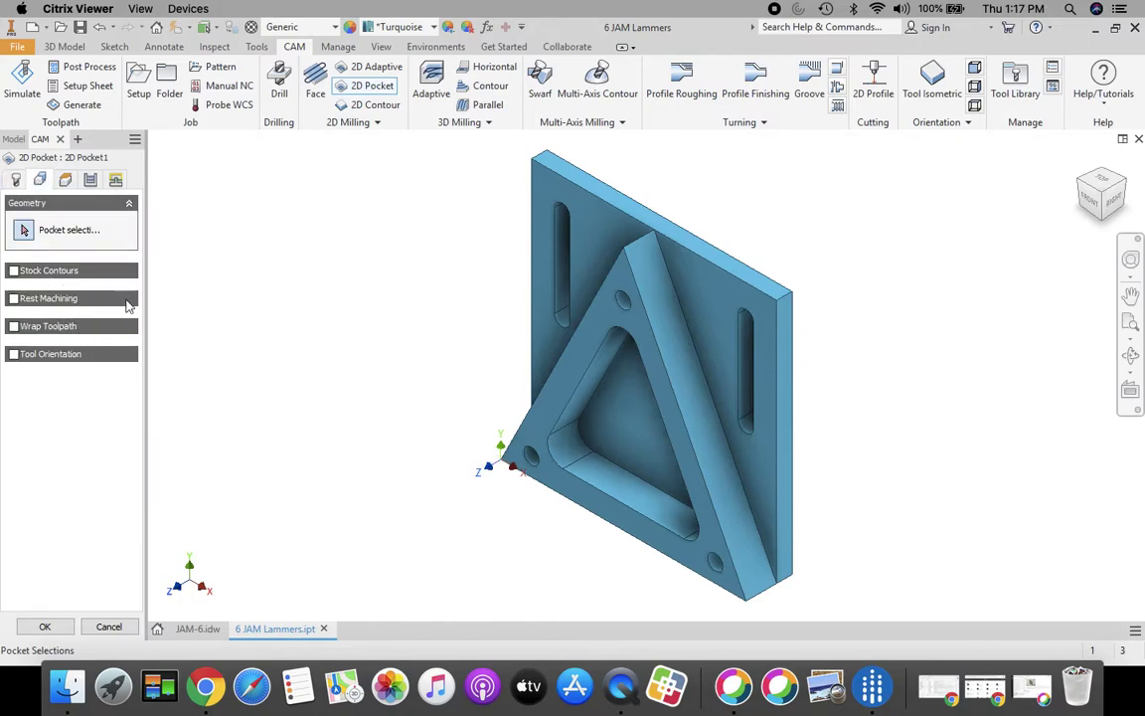
click(588, 239)
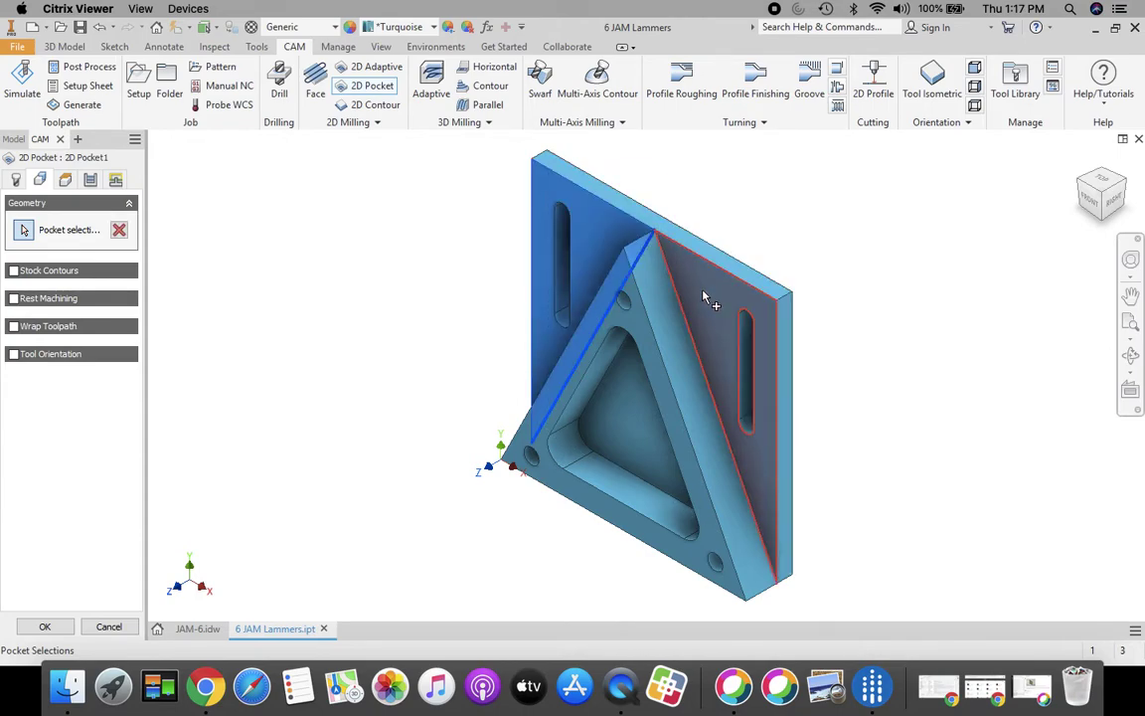
click(620, 438)
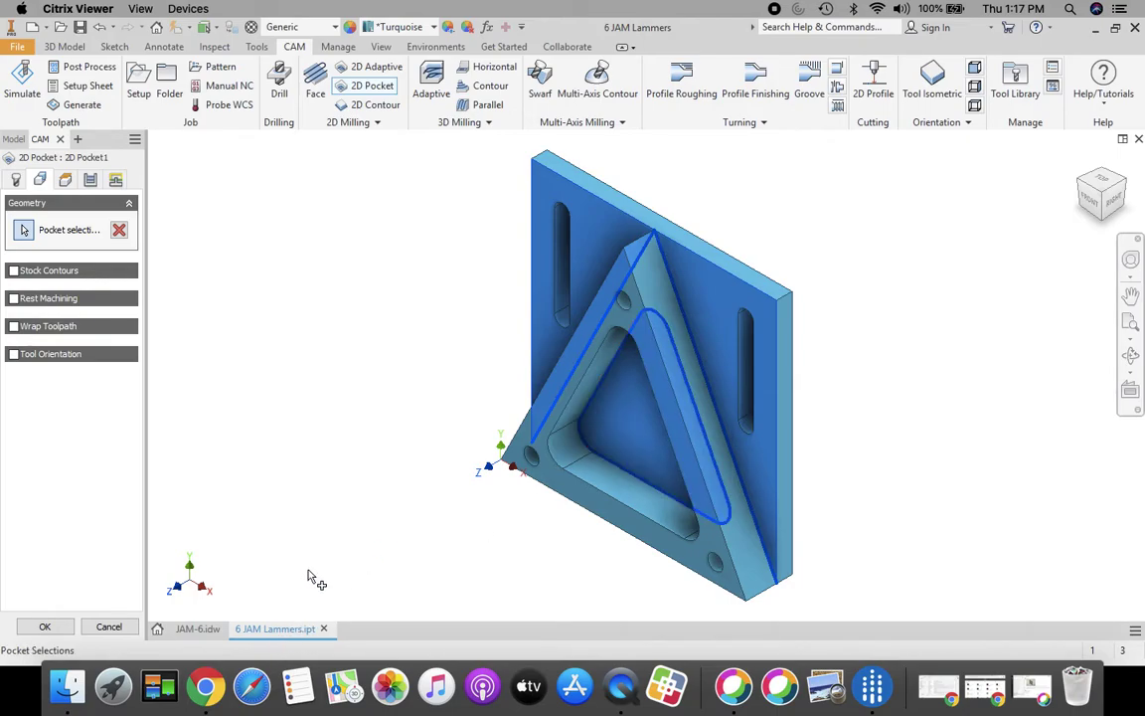
- Set the pocket's clearance height to 0.2 in above the model top
click(66, 180)
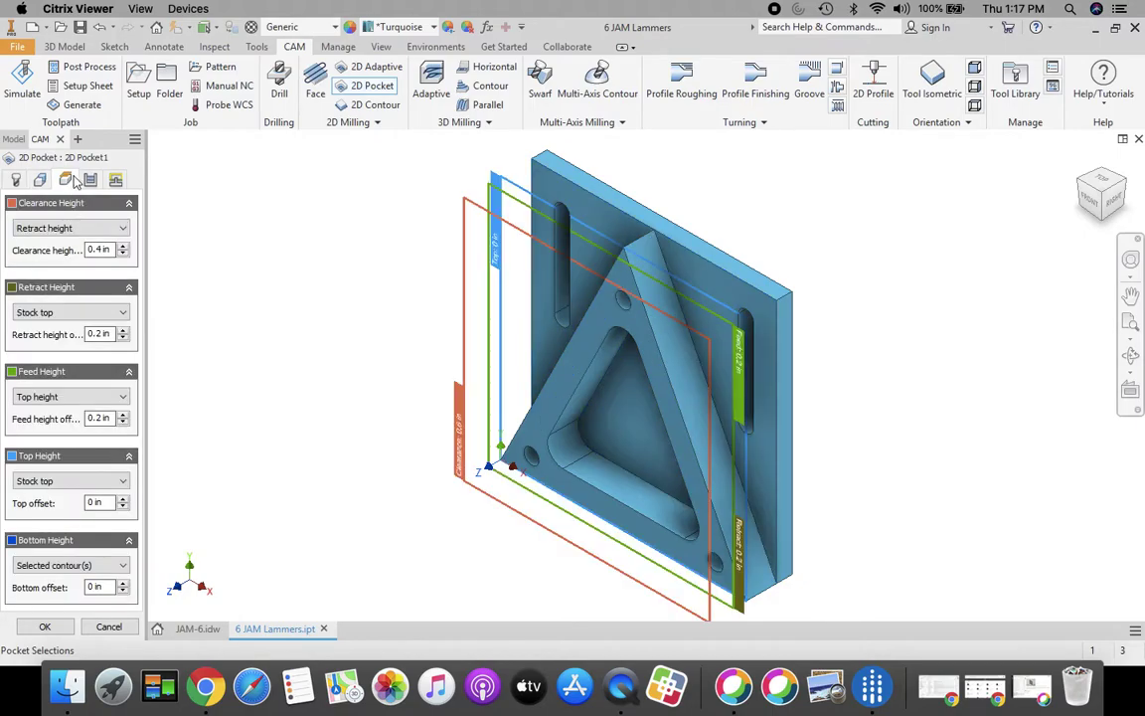
click(124, 229)
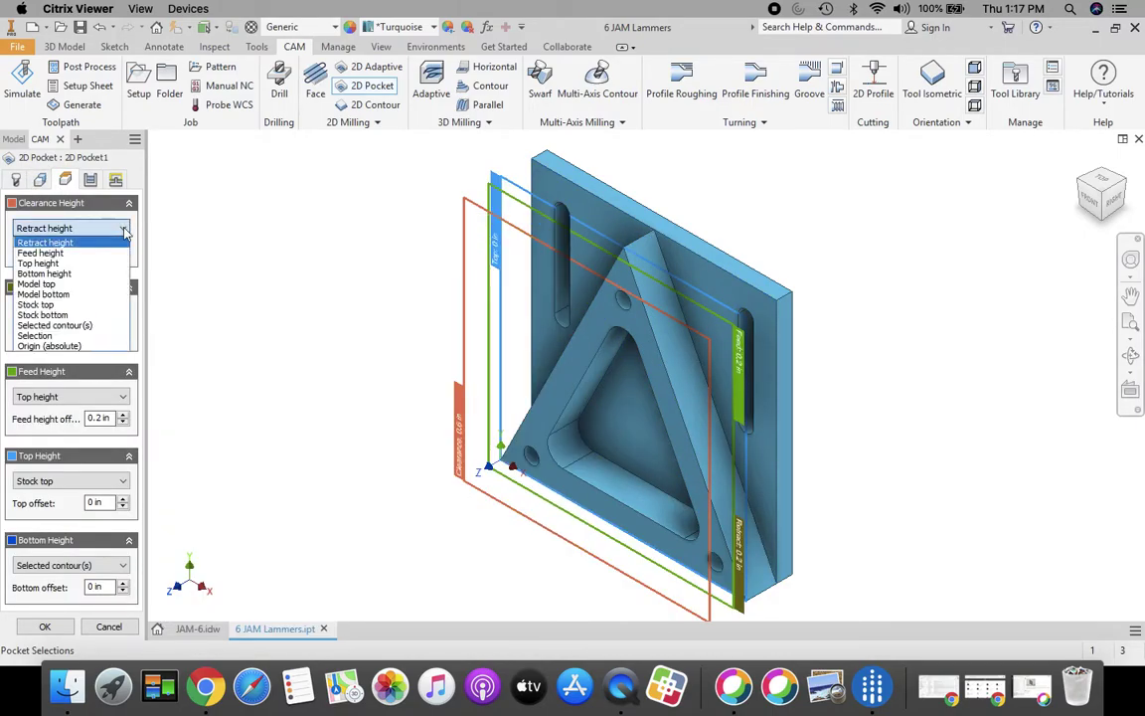
click(65, 284)
click(123, 254)
click(123, 255)
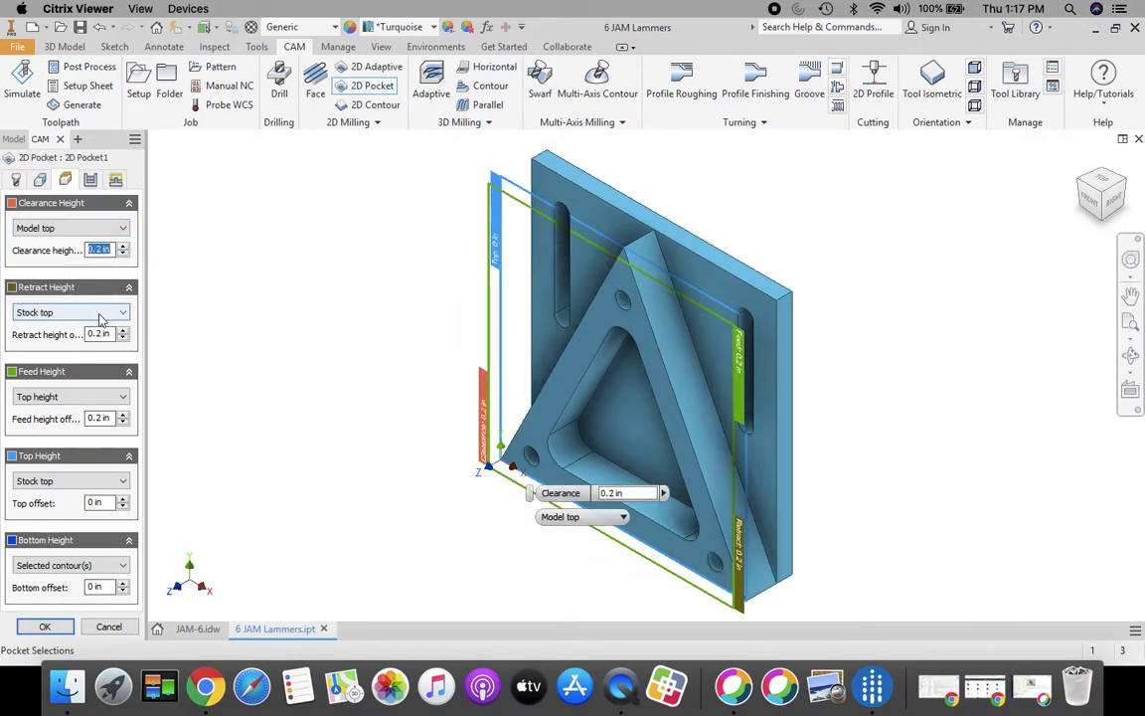
- Reference the pocket's retract height and feed height from Model top
click(99, 315)
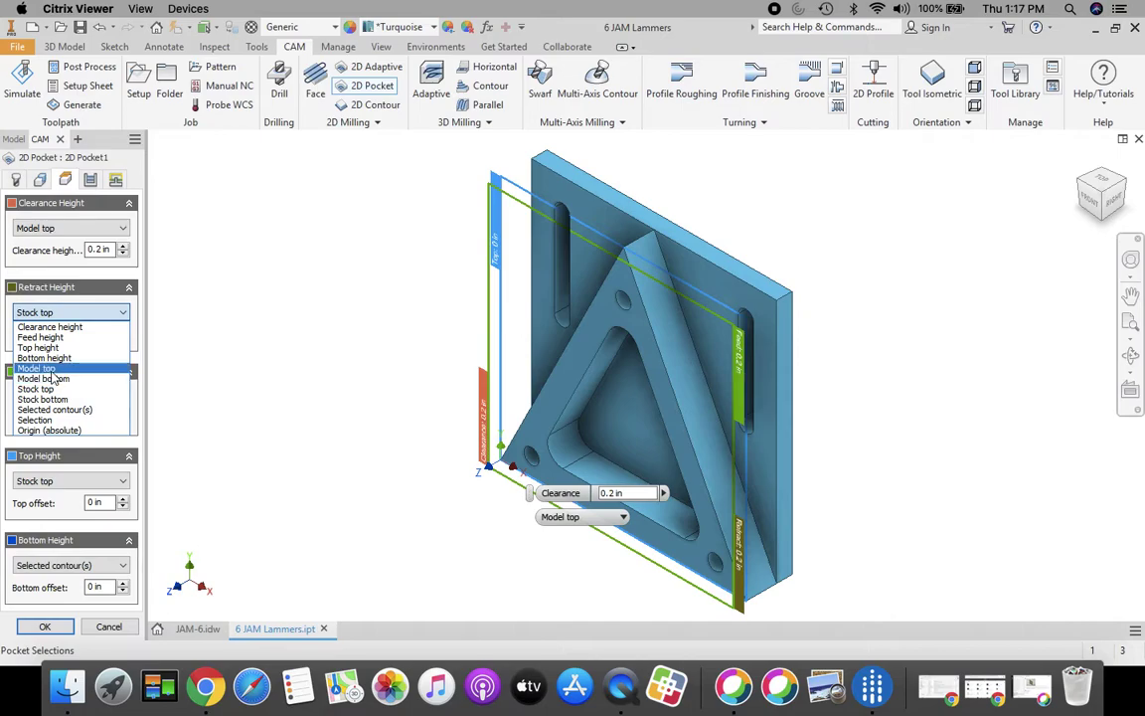
click(52, 372)
click(60, 397)
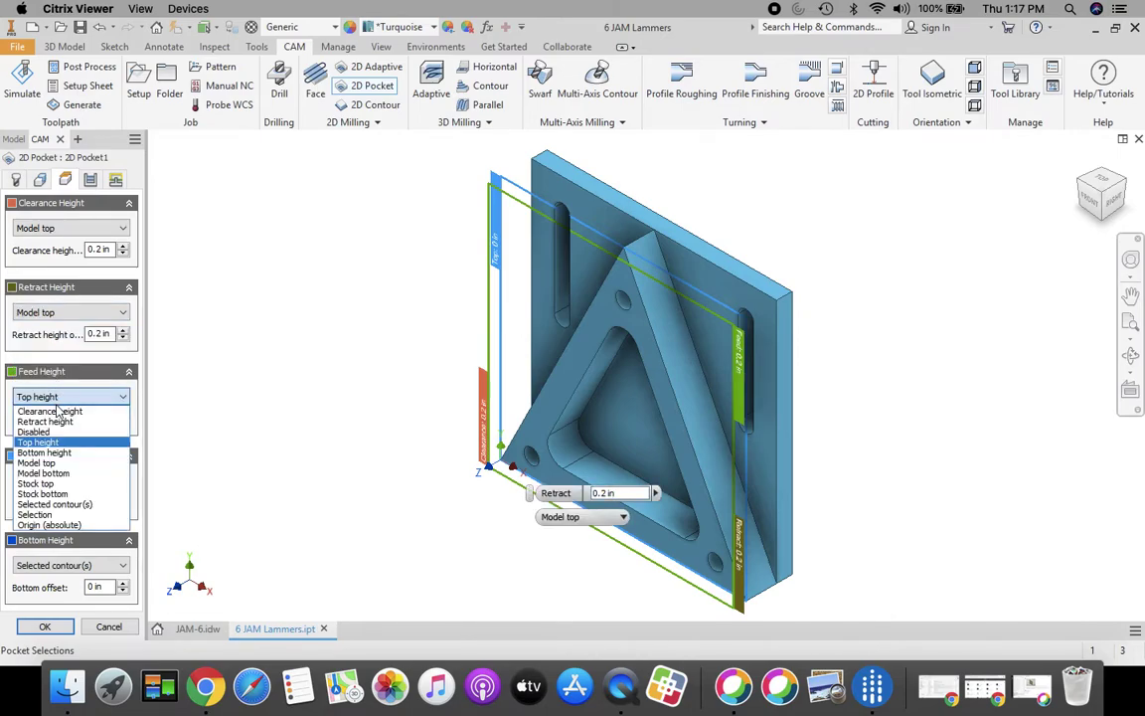
click(44, 463)
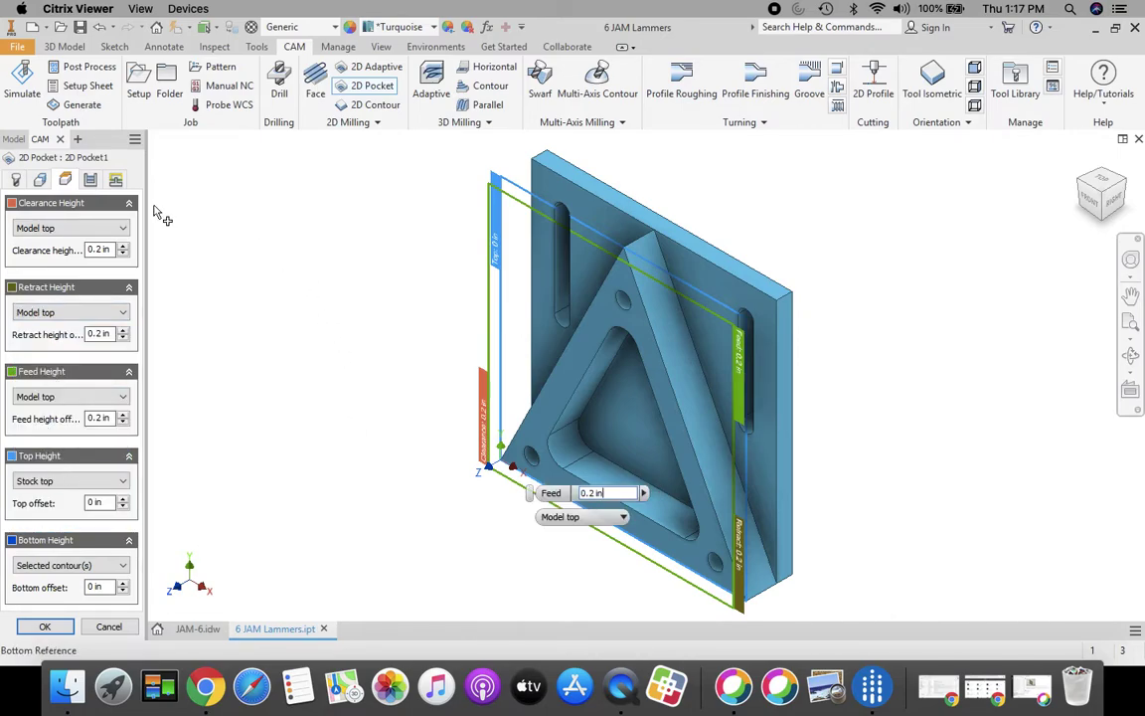
- Enable multiple depths for the pocket with a 0.25 in maximum roughing stepdown and turn off stock to leave
click(91, 181)
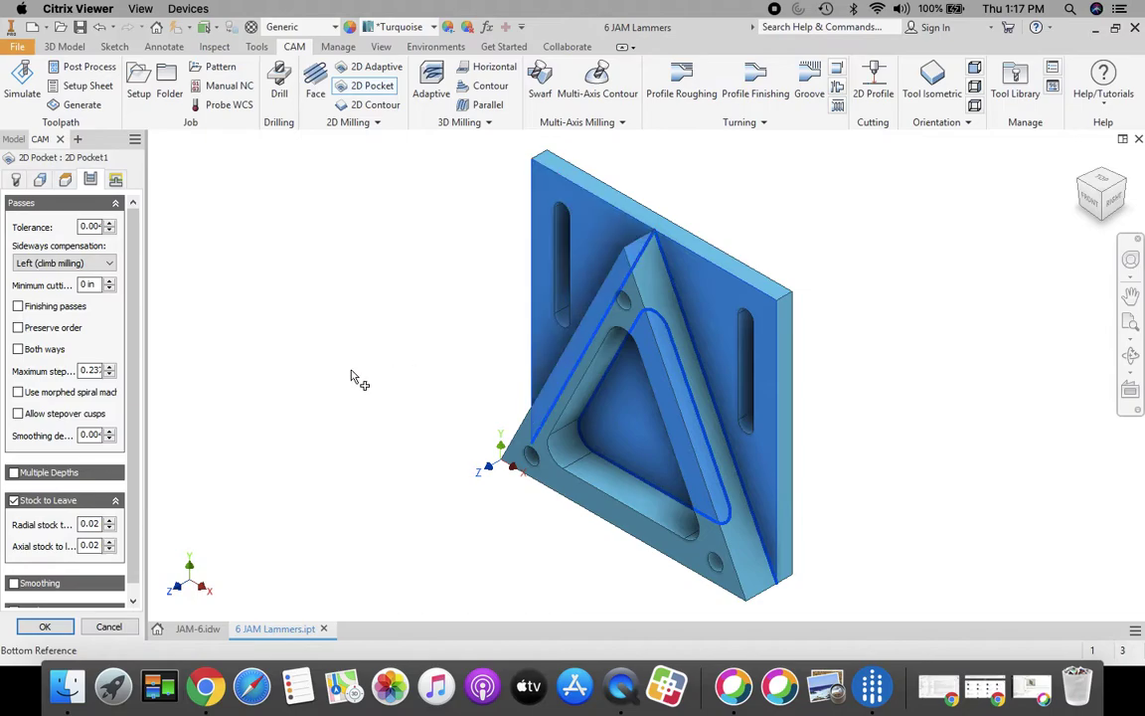
scroll(129, 298, down, 1)
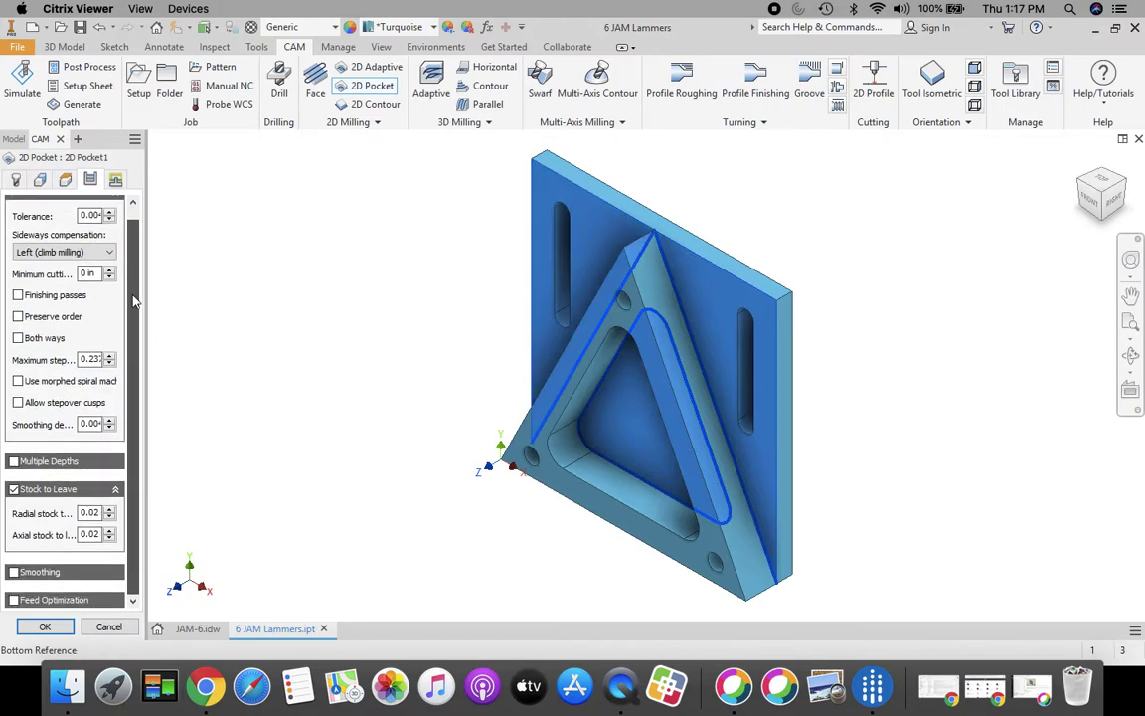
click(13, 462)
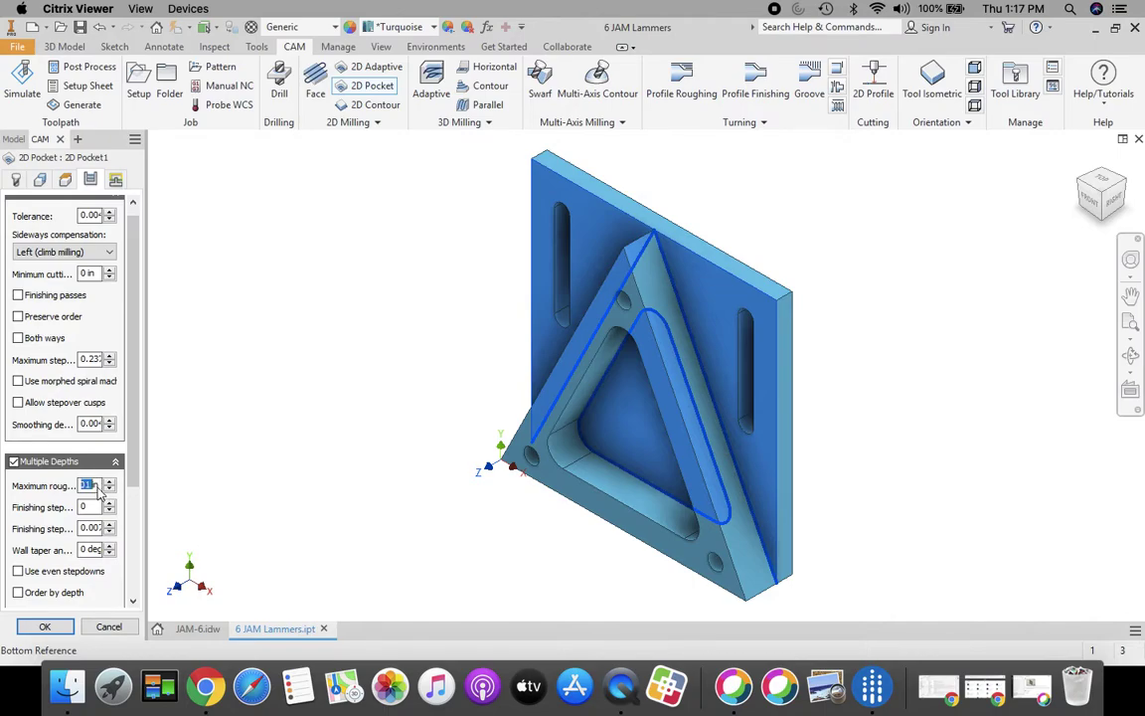
key(BackSpace)
scroll(129, 484, down, 3)
scroll(132, 478, down, 1)
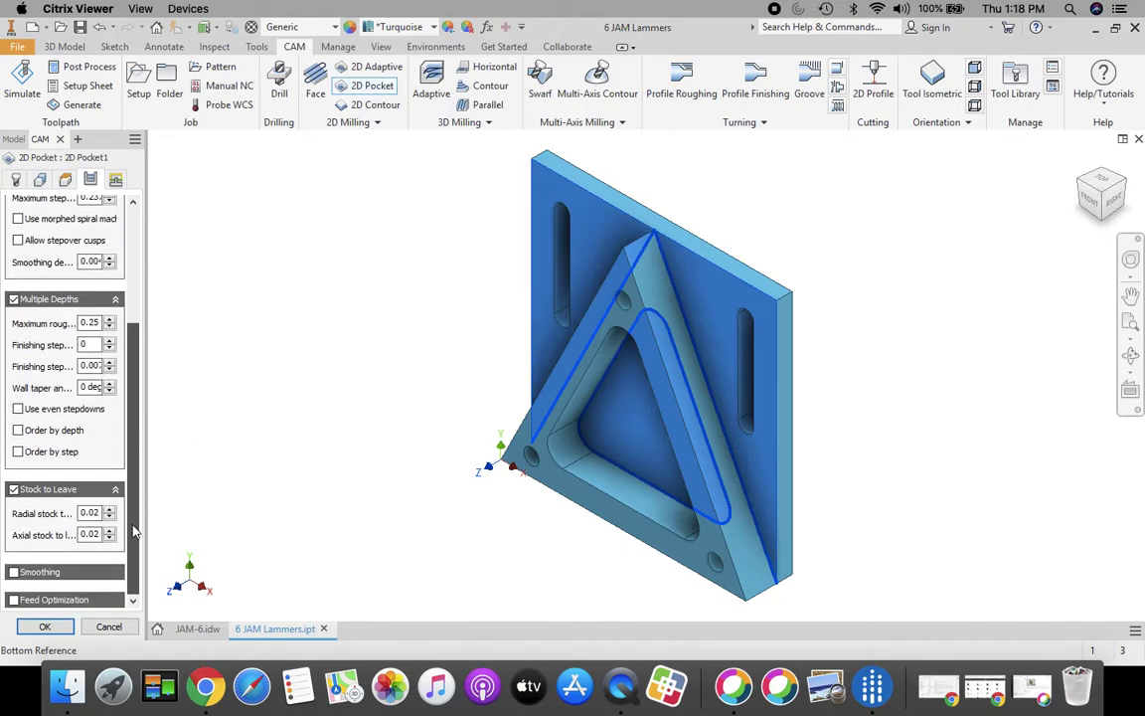
click(14, 489)
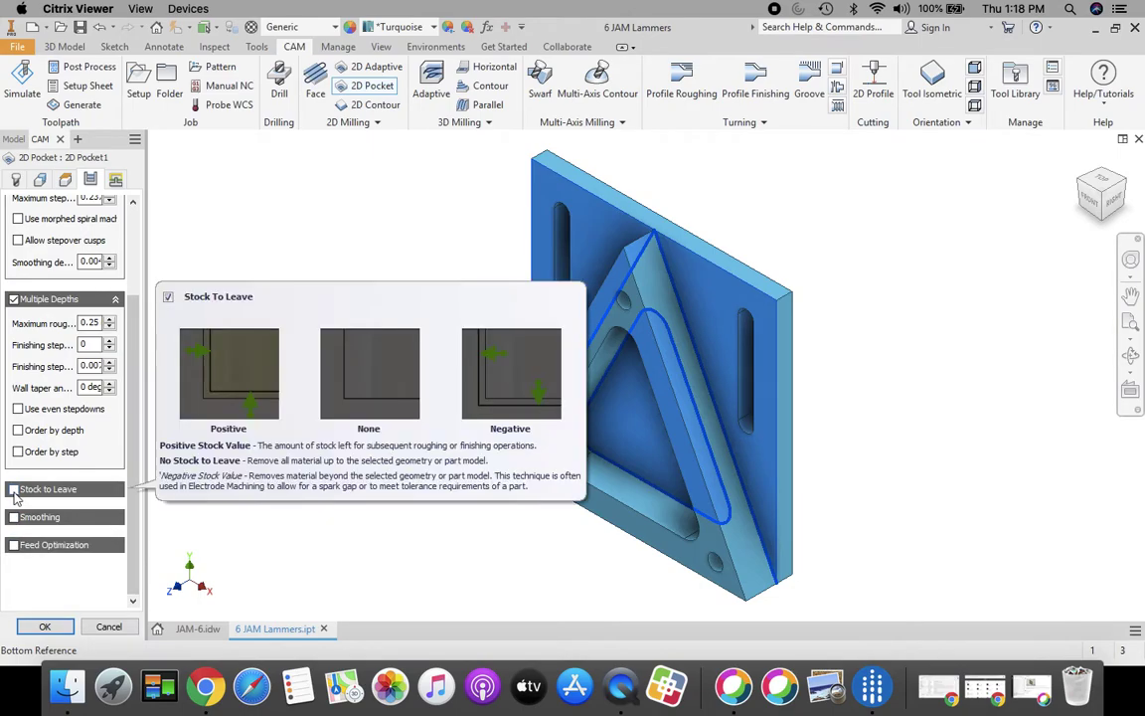
- Disable the pocket's lead-in and lead-out moves and accept the operation with the ramp type set to Plunge
click(116, 180)
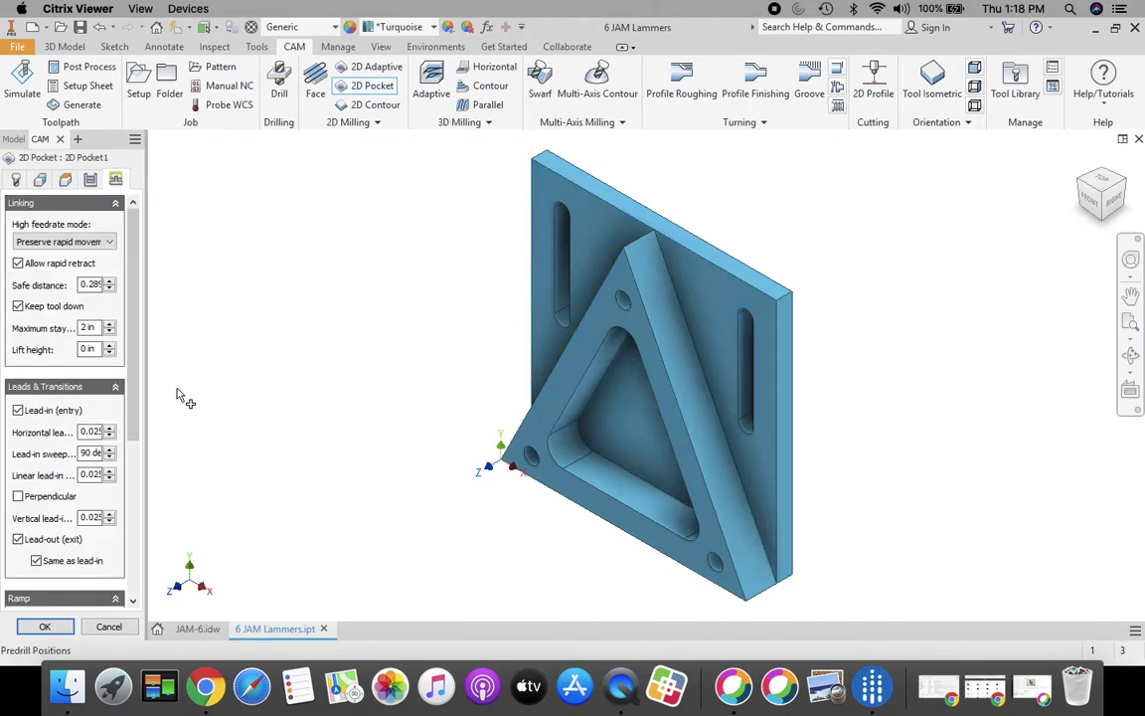
click(18, 411)
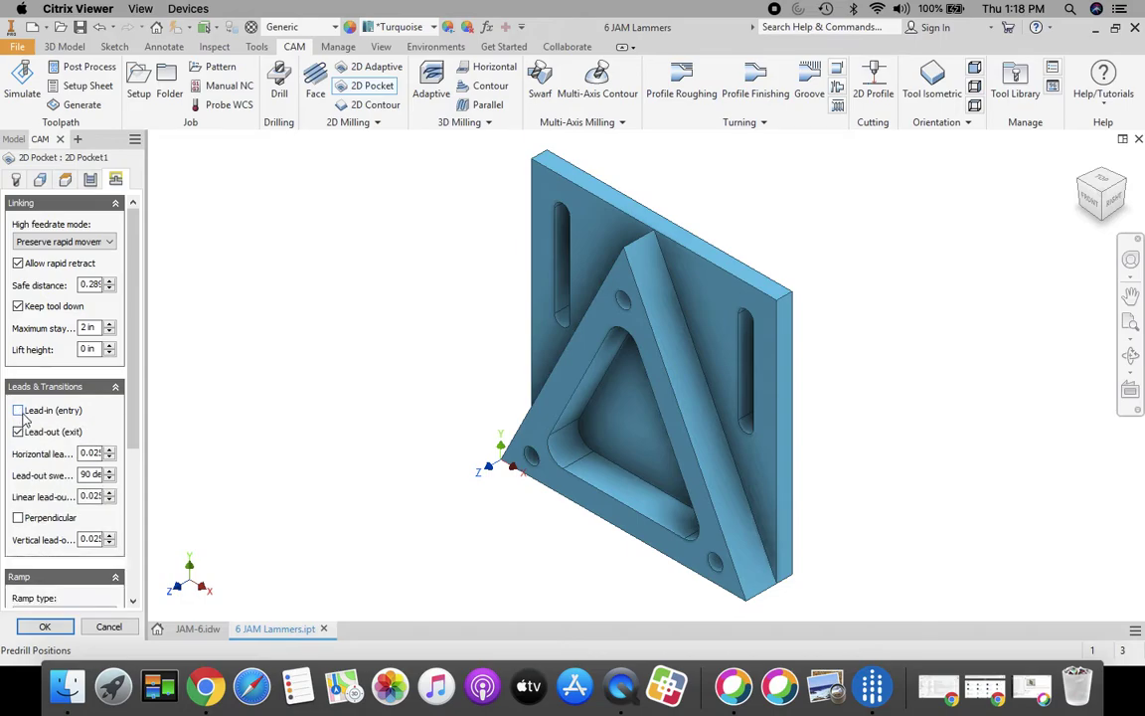
click(17, 433)
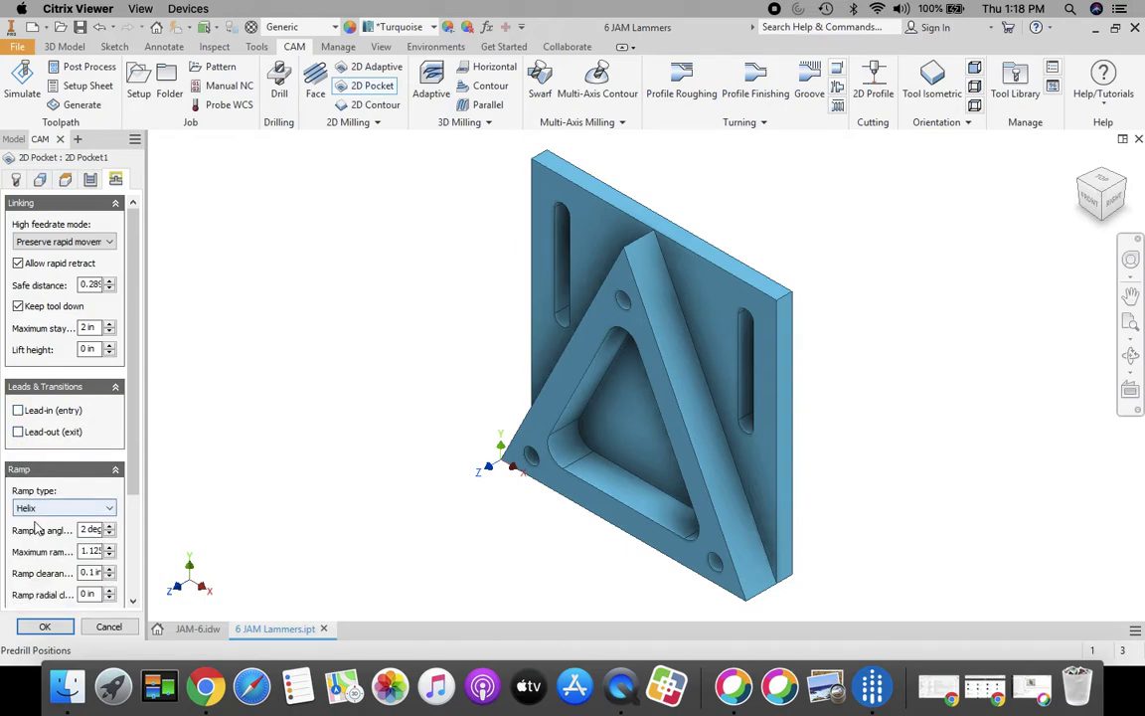
drag(136, 421, 136, 517)
click(60, 374)
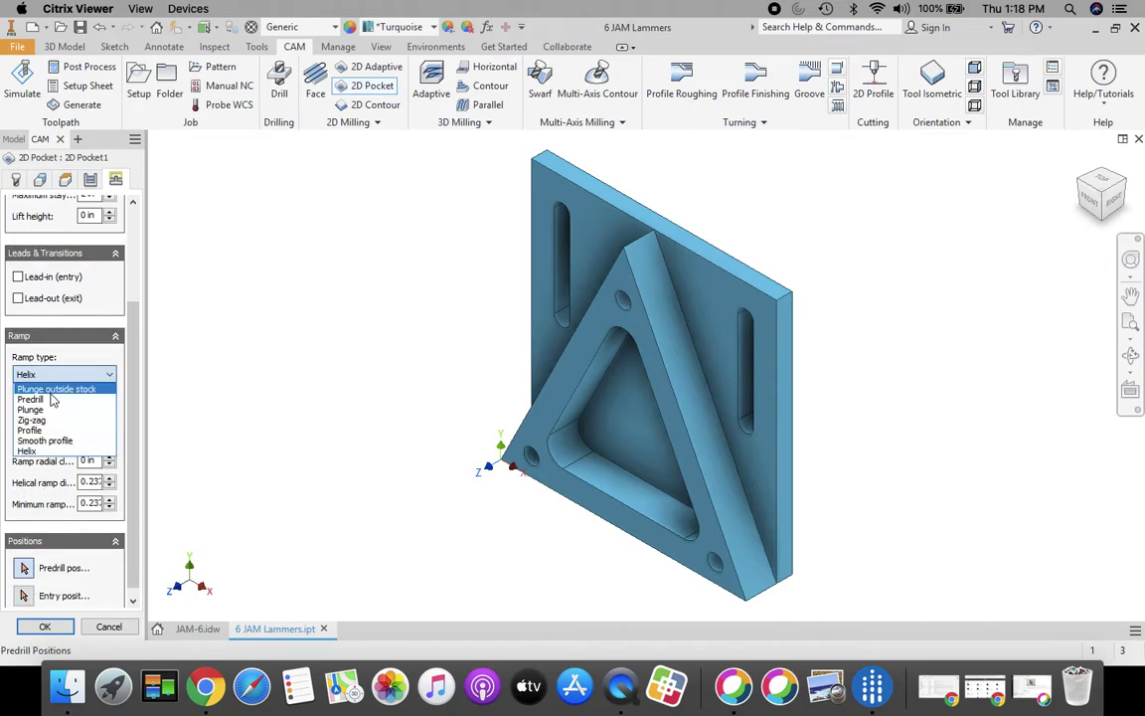
click(46, 410)
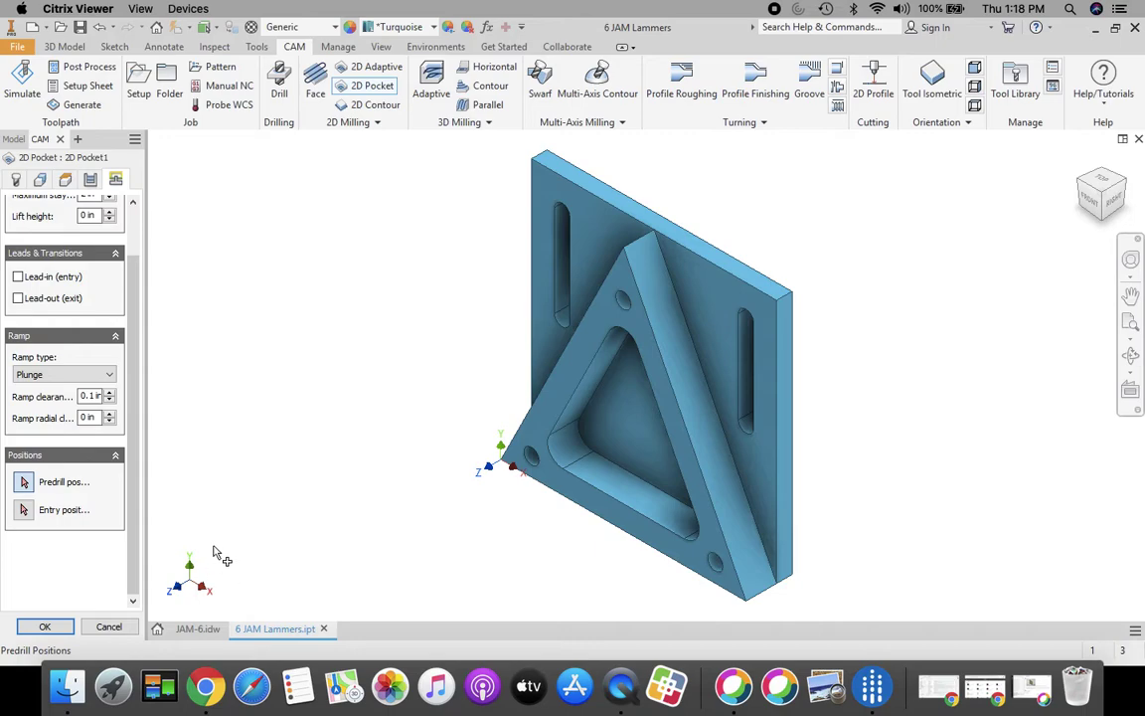
click(46, 627)
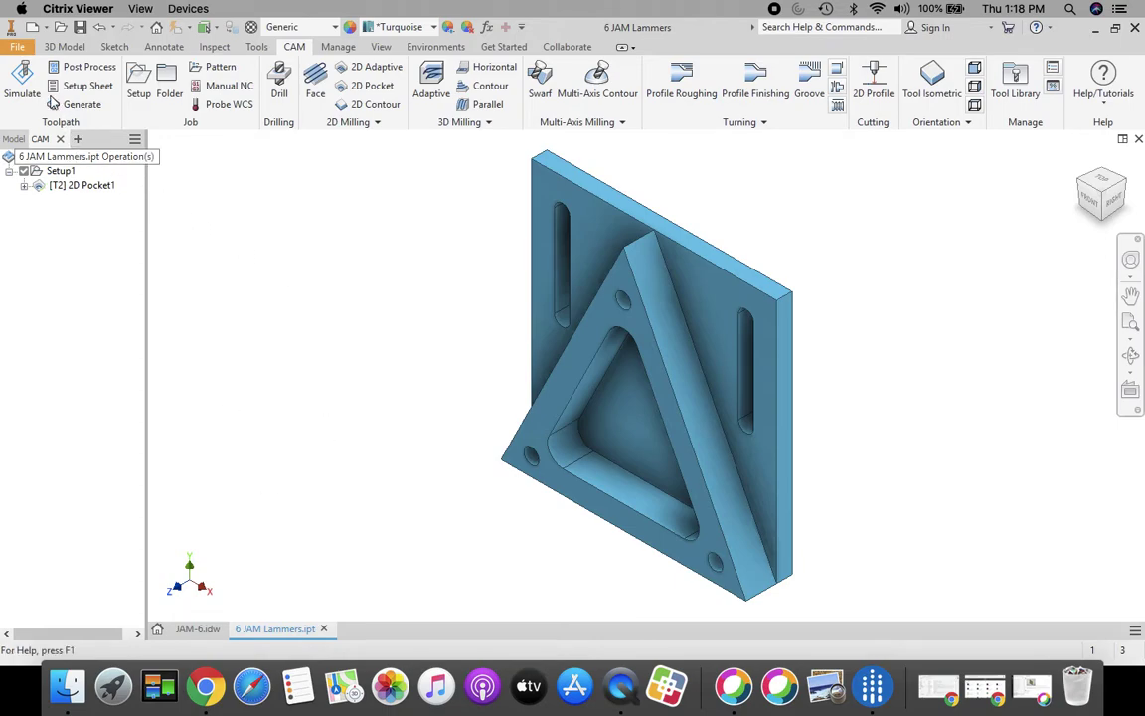
- Simulate the 2D Pocket toolpath with the stock shown, advancing through the cut, and close the simulation
click(23, 79)
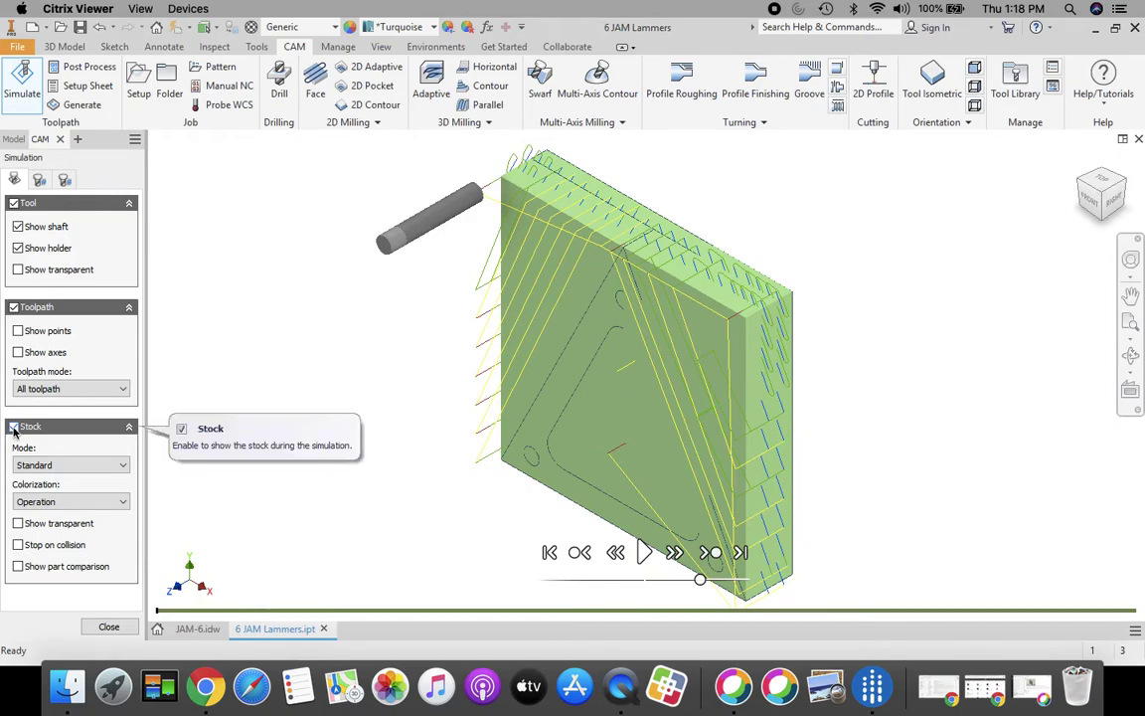
click(642, 553)
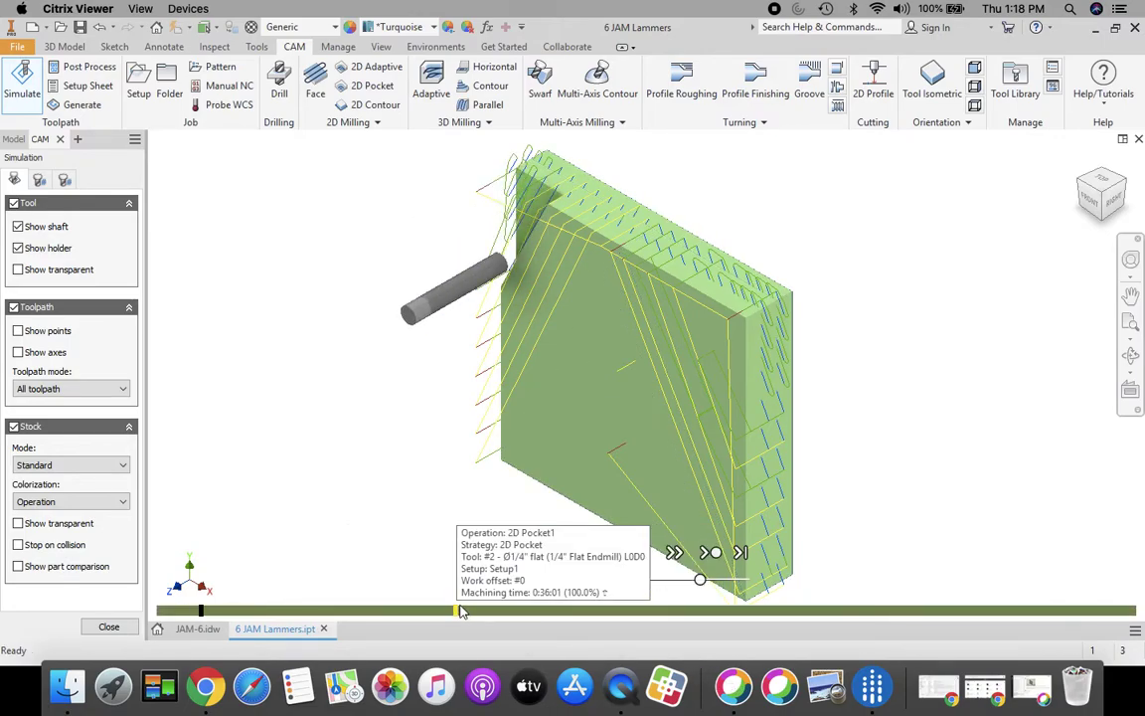
click(710, 610)
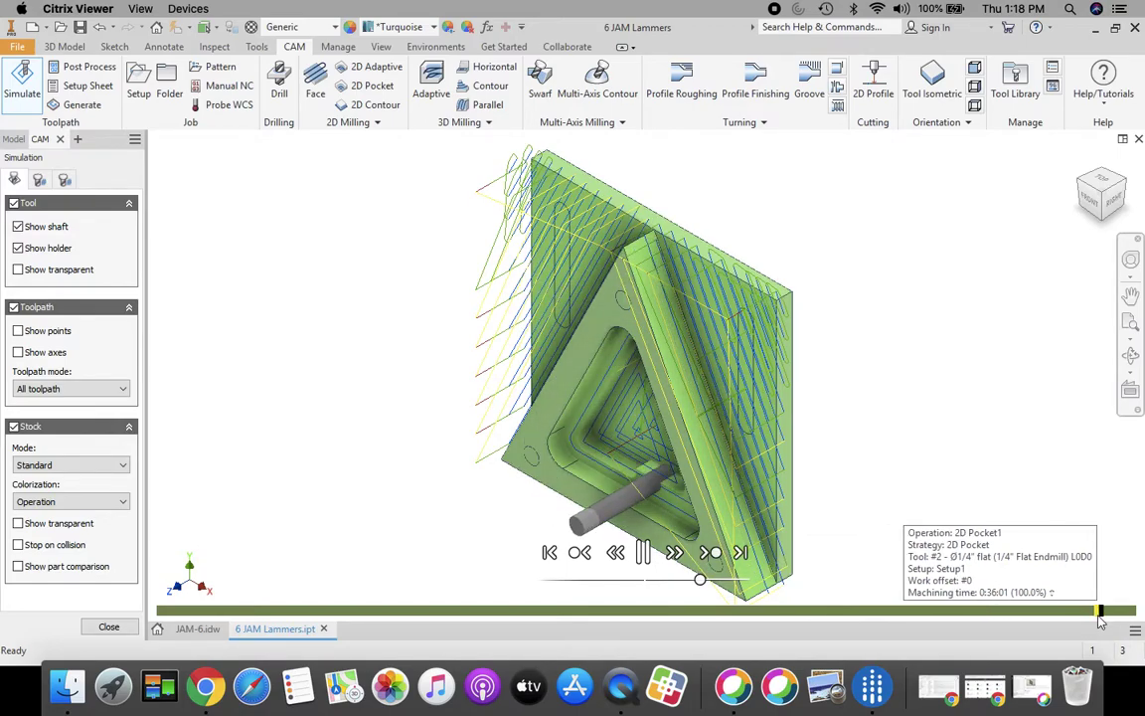
click(110, 629)
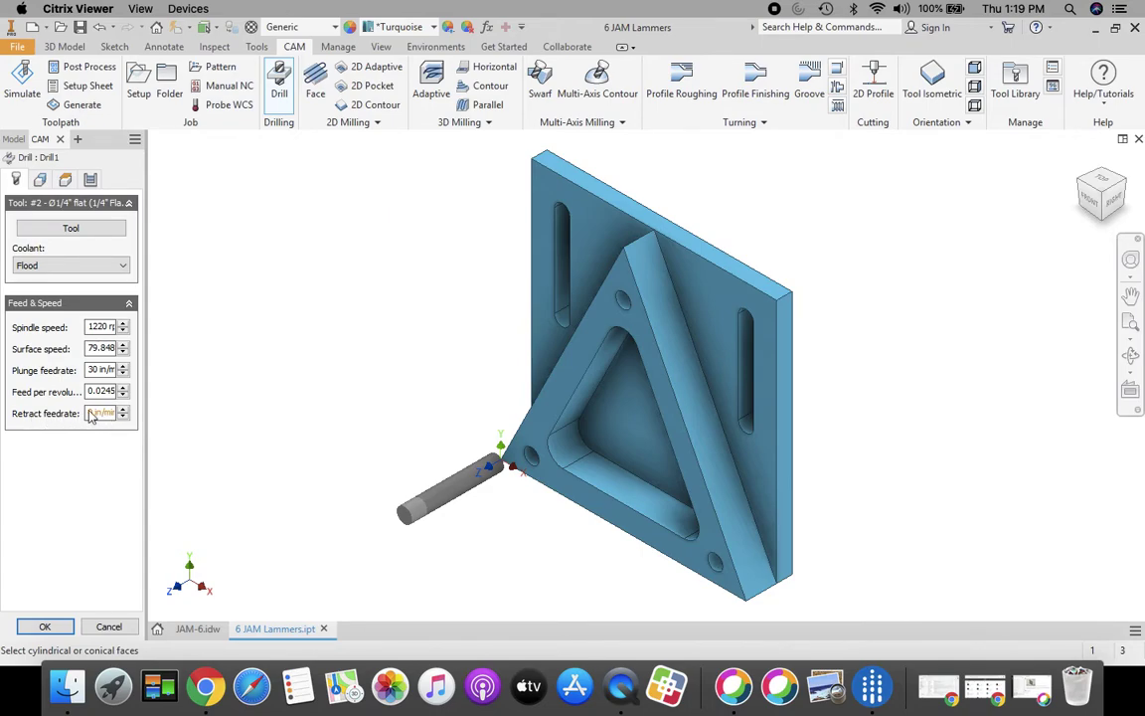
- Start a Drill operation with the #2 1/4" flat end mill from the Butler MS Tool Library
click(90, 228)
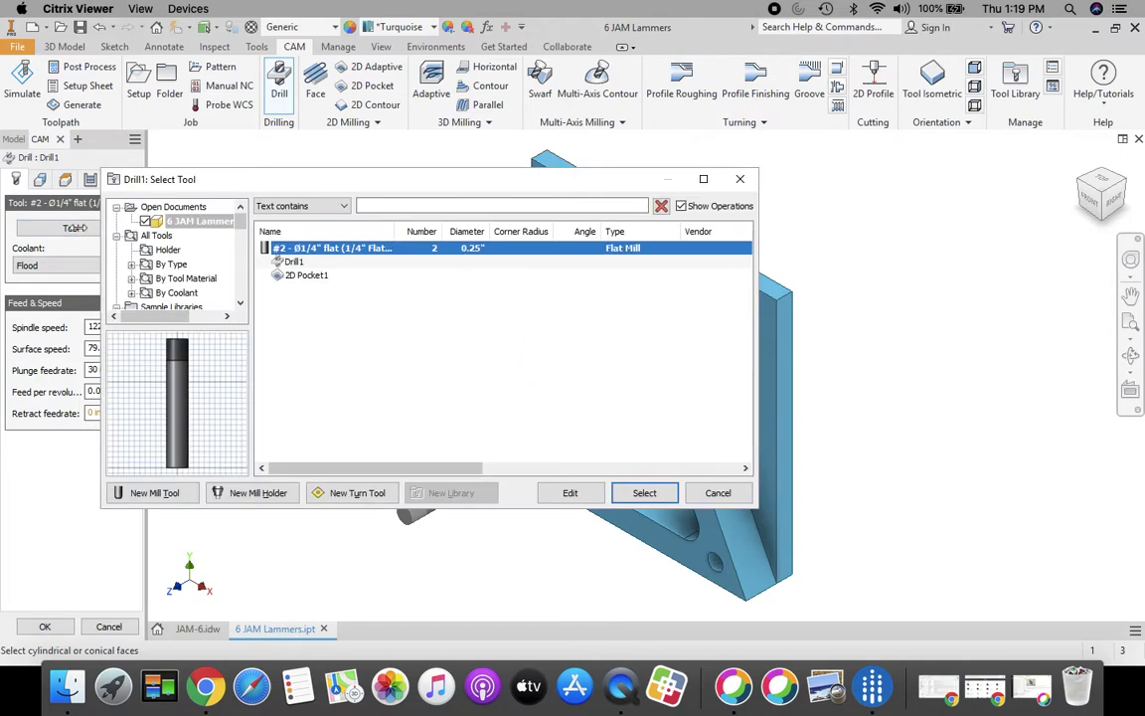
scroll(189, 264, down, 10)
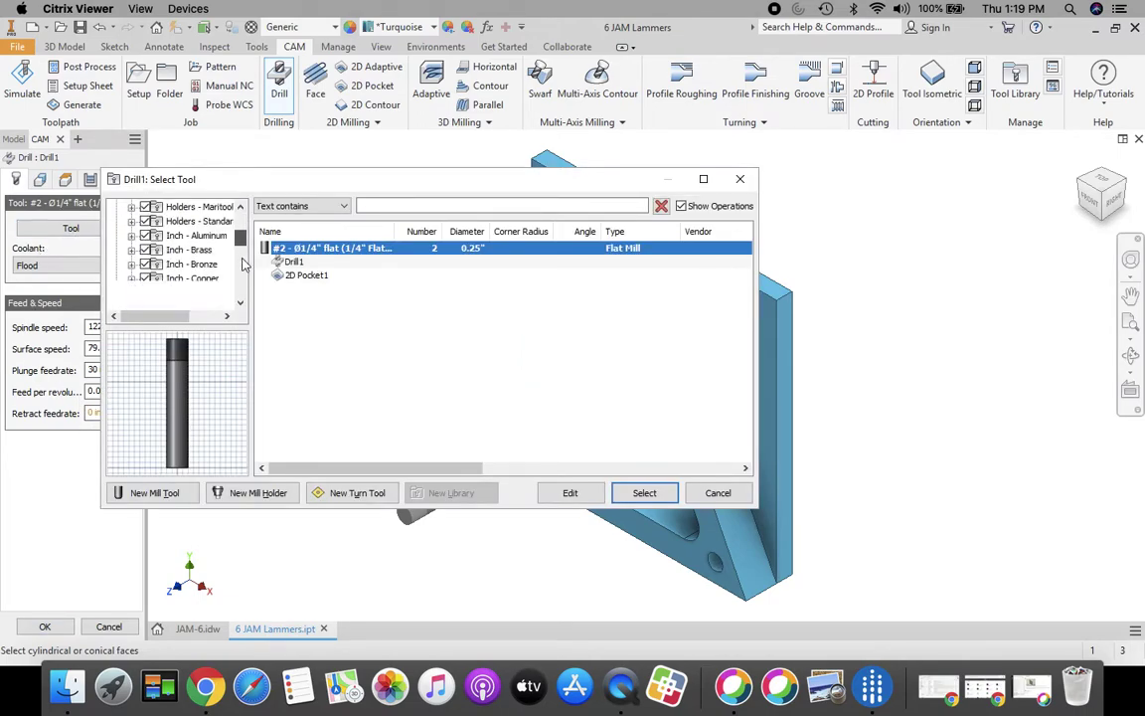
click(200, 295)
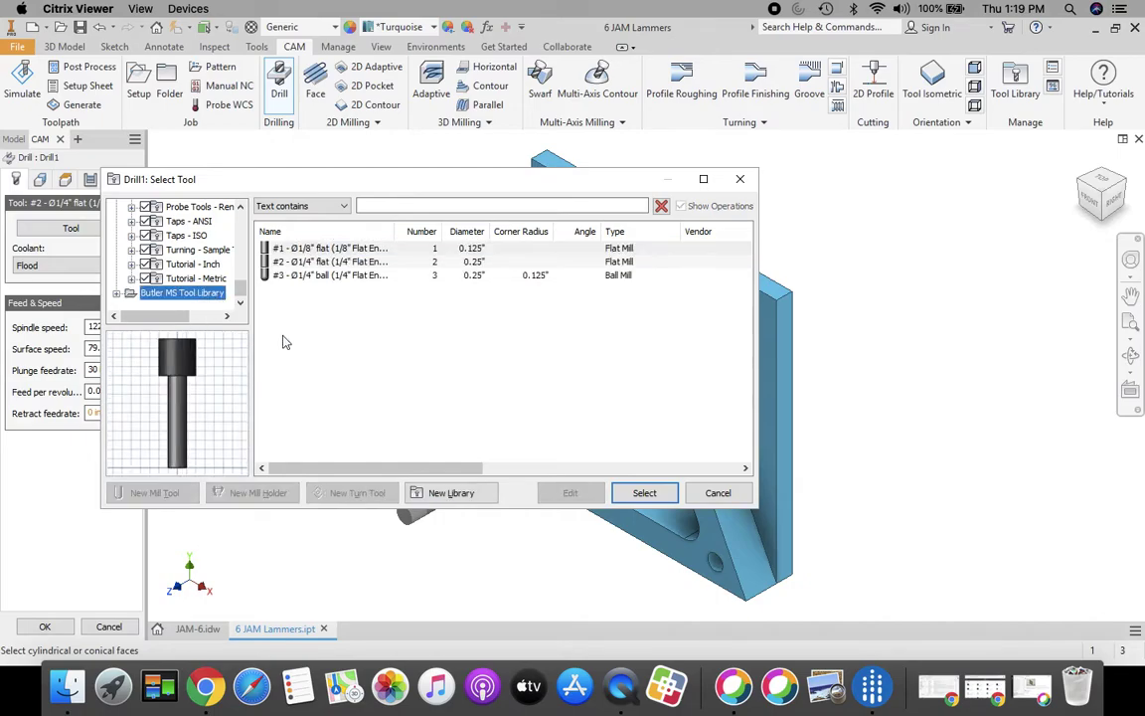
click(309, 263)
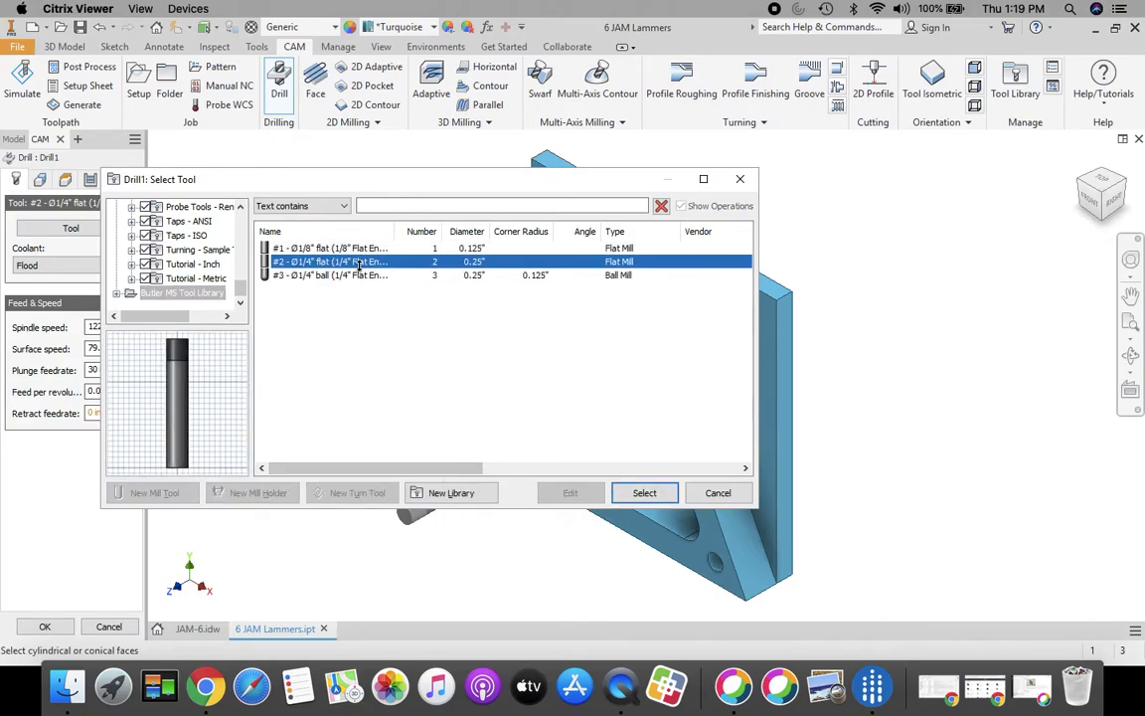
click(645, 492)
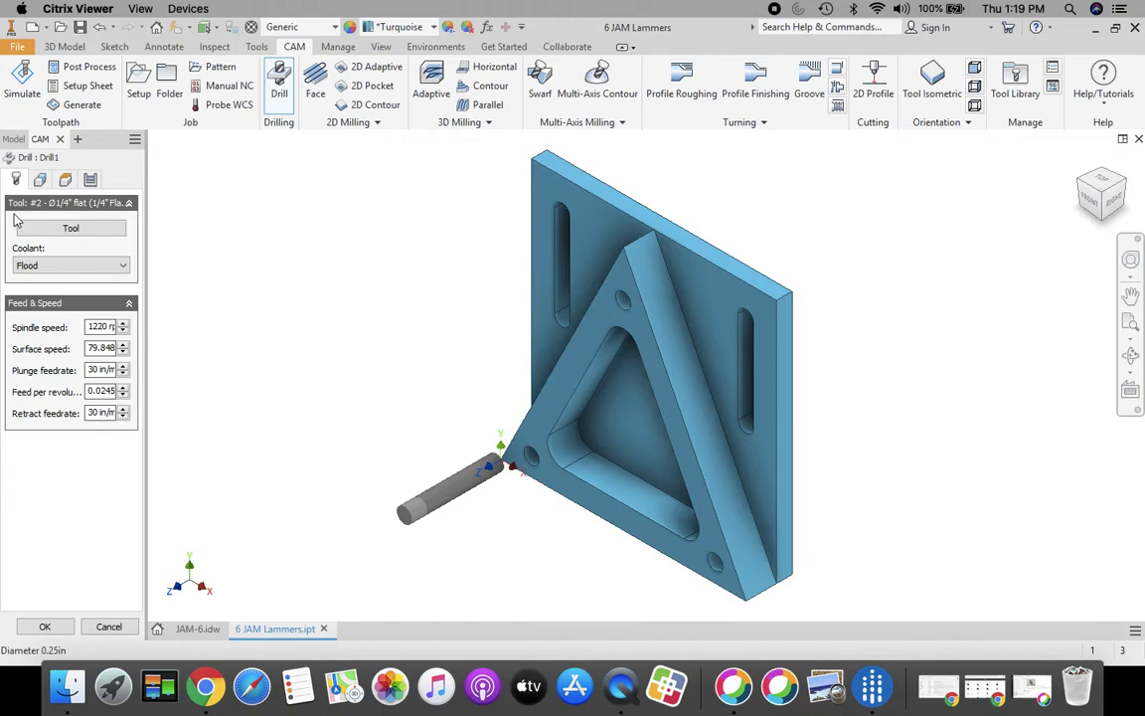
- Select the cylindrical faces of the three holes at the triangle's corners as the drilling geometry
click(40, 179)
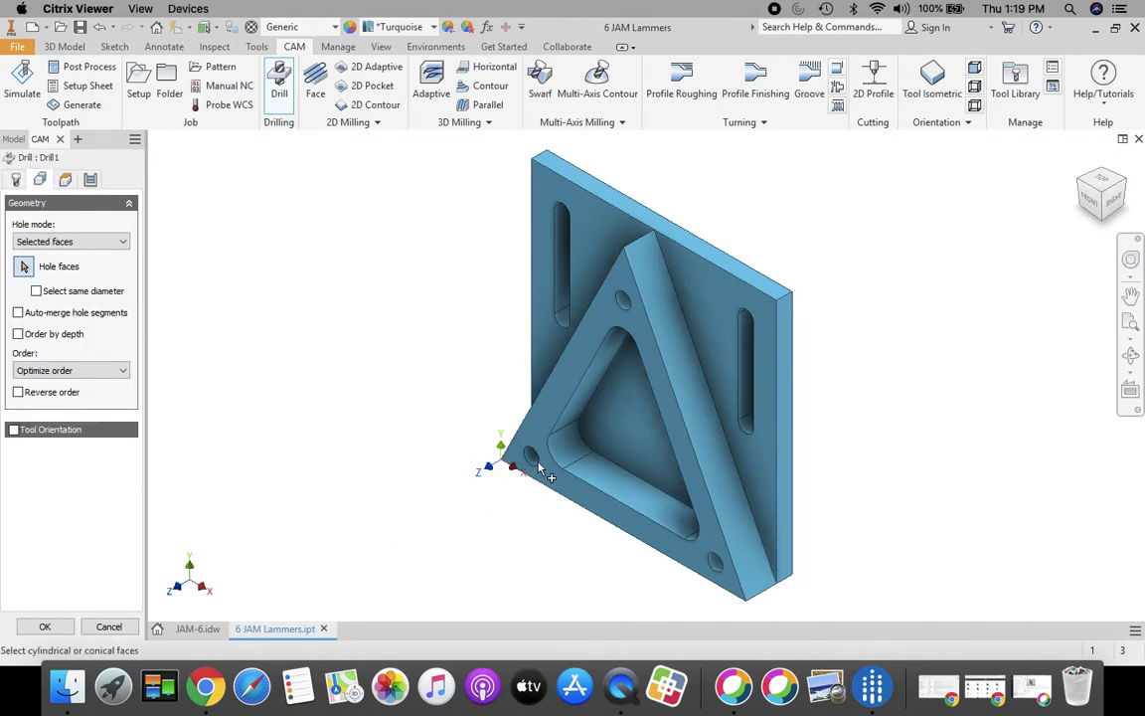
click(533, 453)
click(638, 292)
click(732, 553)
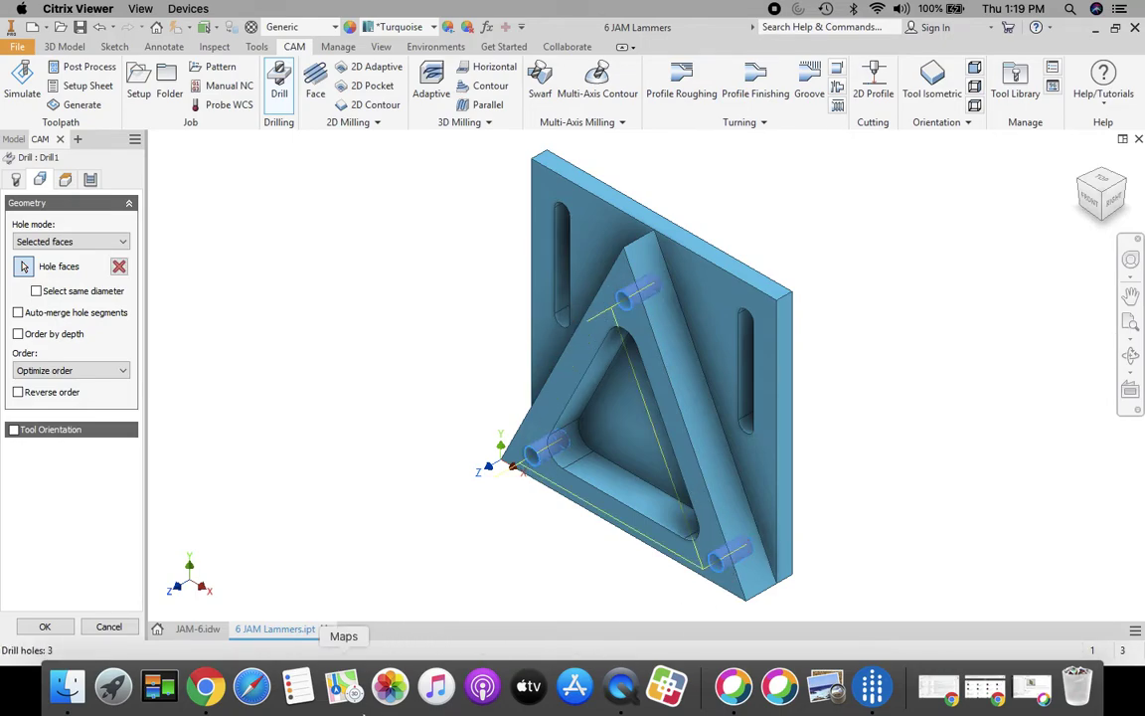
- Set the drill operation's clearance height to 0.2 in above the model top
click(67, 182)
click(78, 230)
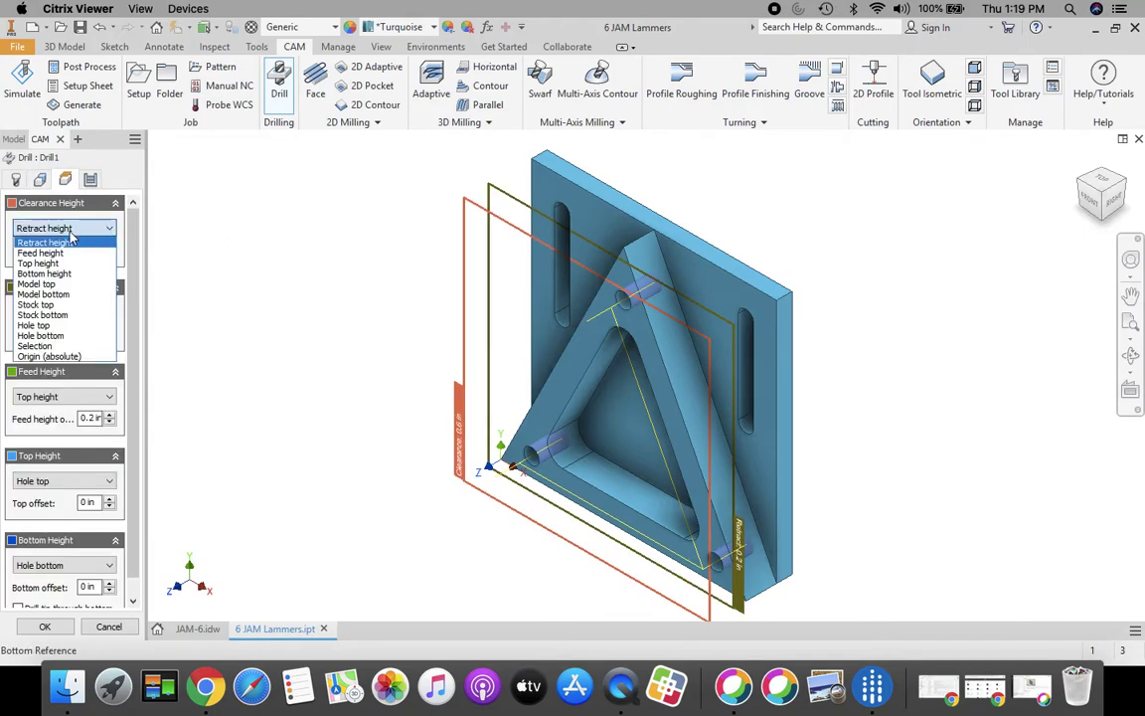
click(40, 285)
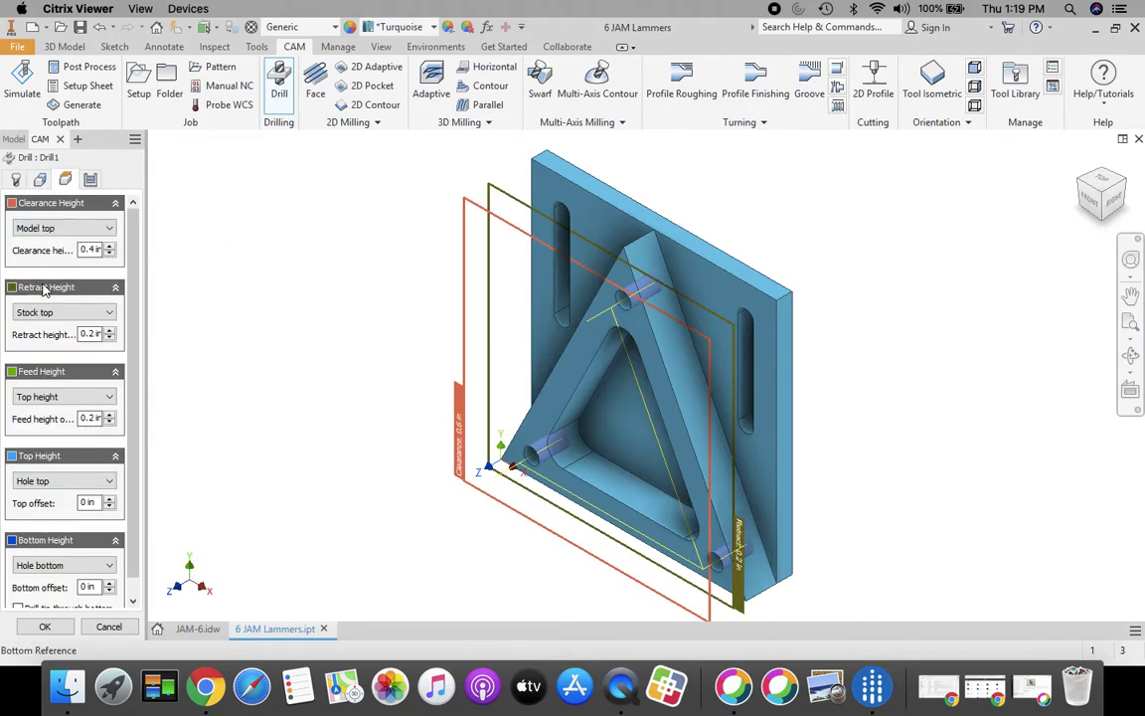
click(110, 255)
click(110, 255)
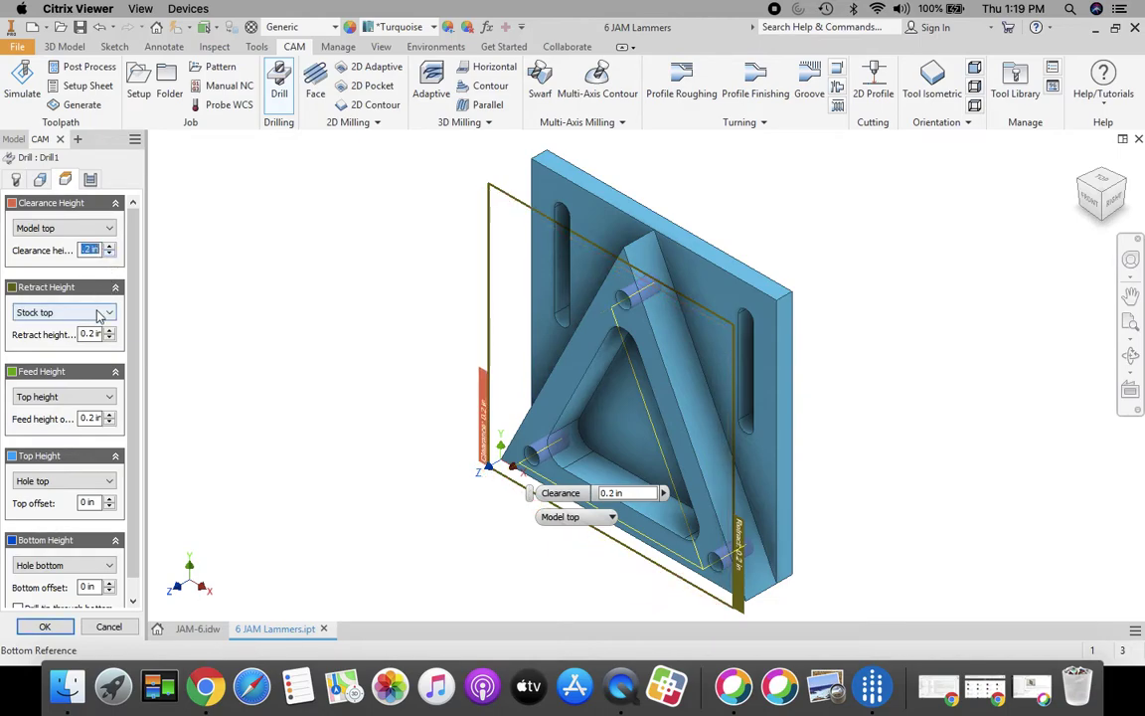
- Reference the drill's retract and feed heights from Model top and accept the operation with the Drilling - rapid out cycle
click(99, 315)
click(45, 368)
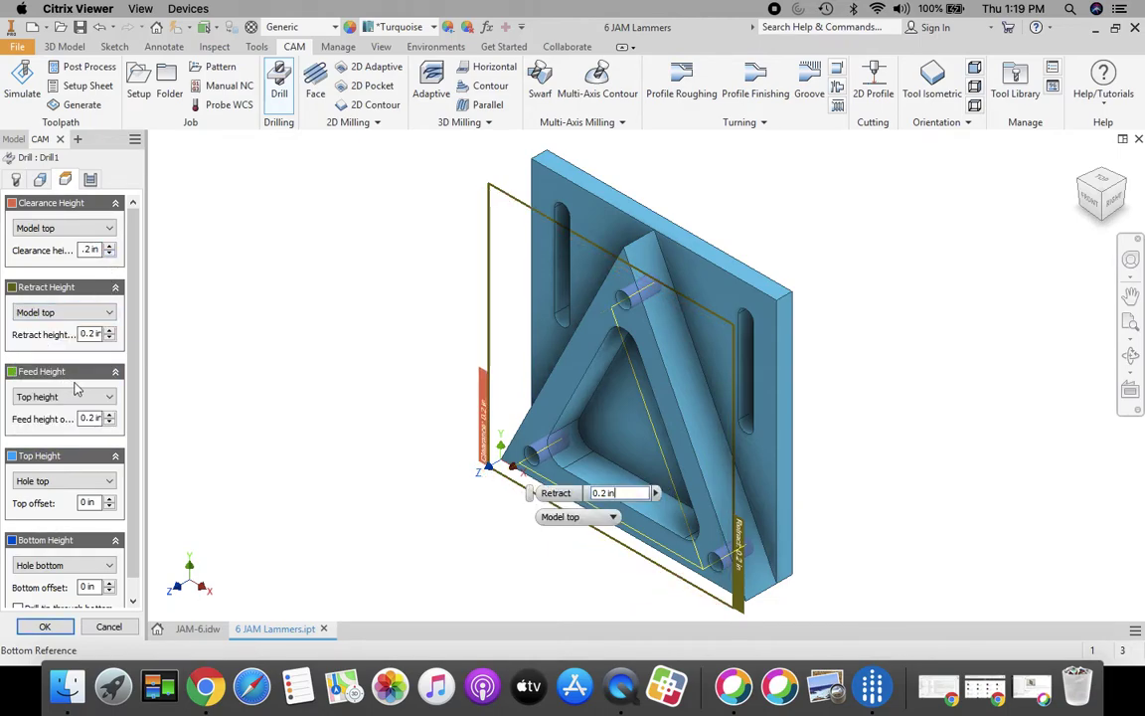
click(89, 398)
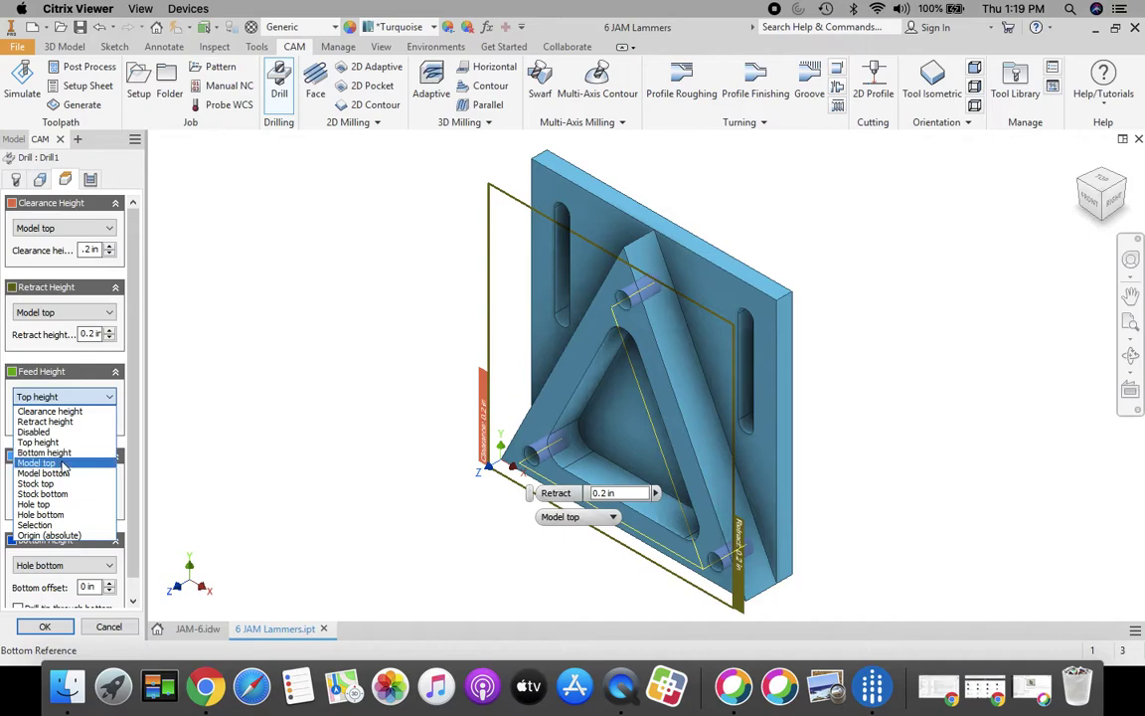
click(91, 468)
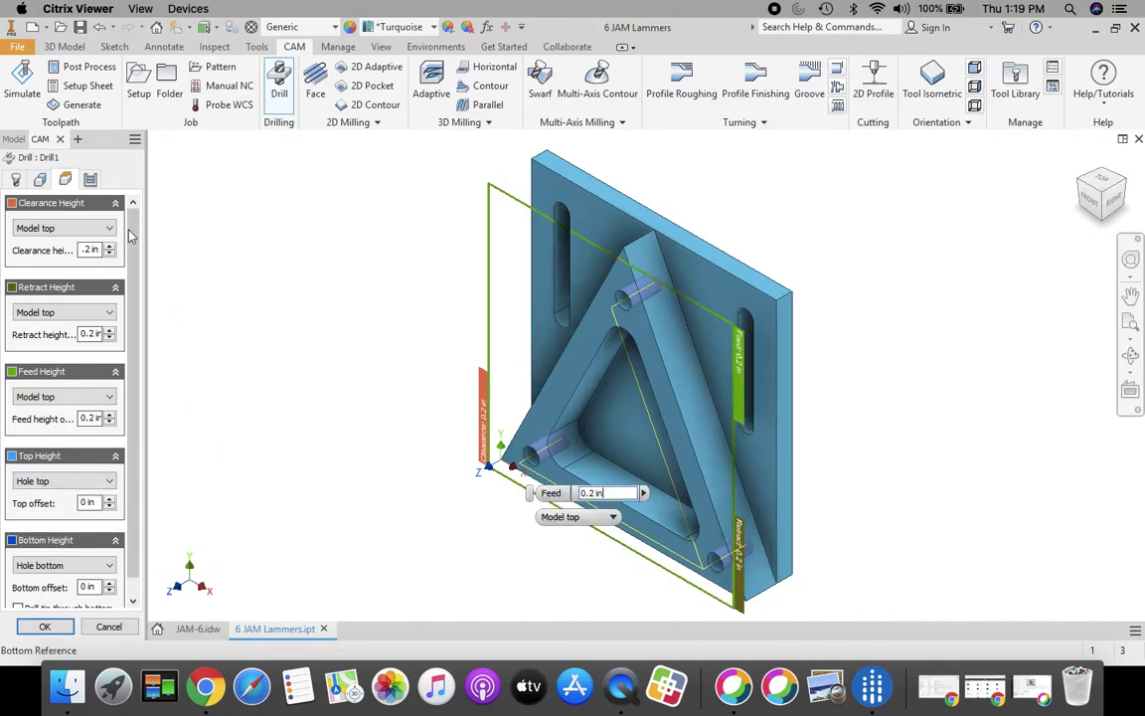
scroll(129, 233, down, 1)
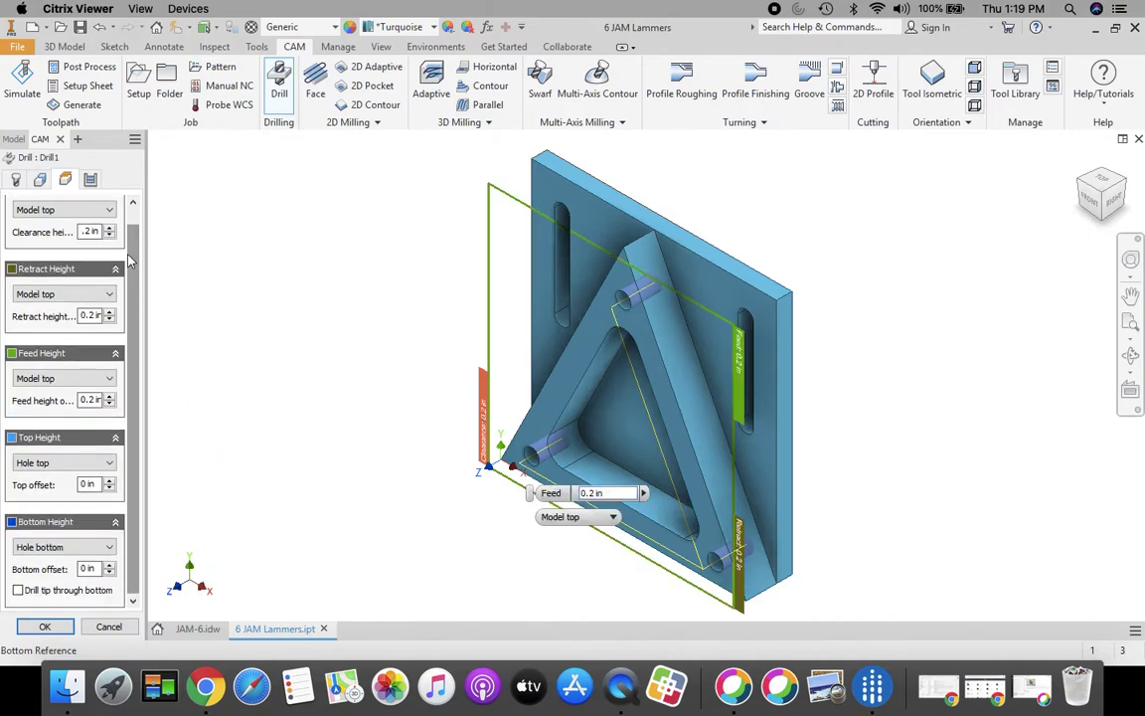
click(90, 180)
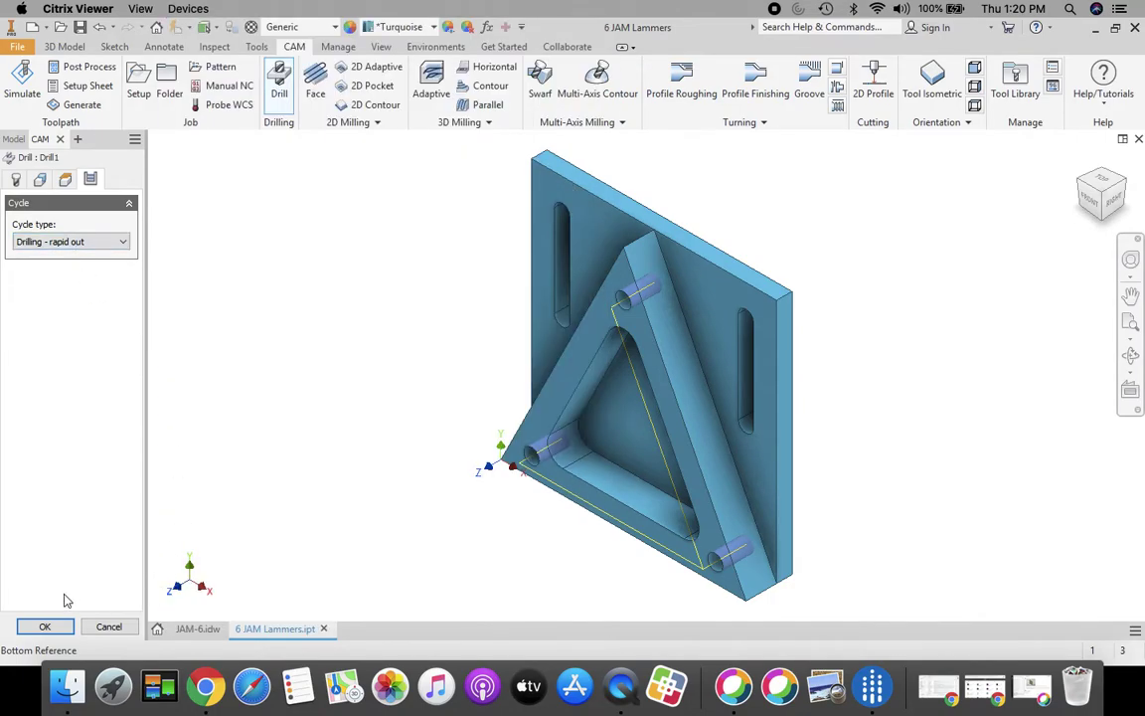
click(45, 627)
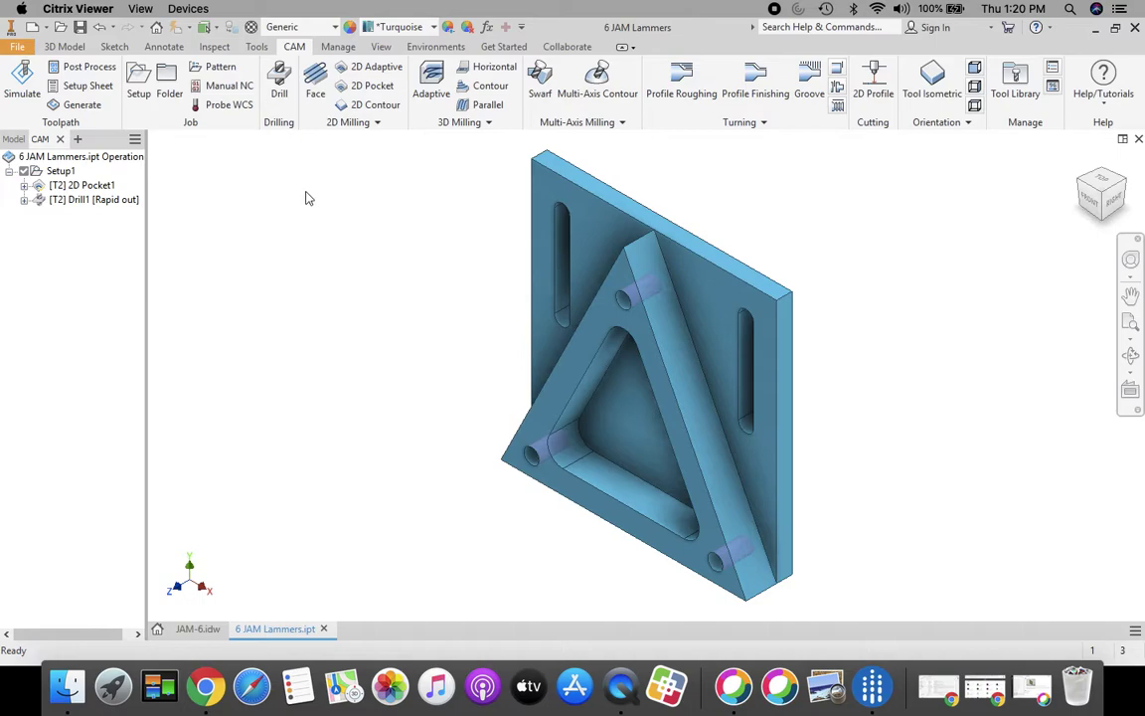
- Start a second 2D Pocket operation with the #1 1/8" flat end mill from the End Mills library
click(374, 89)
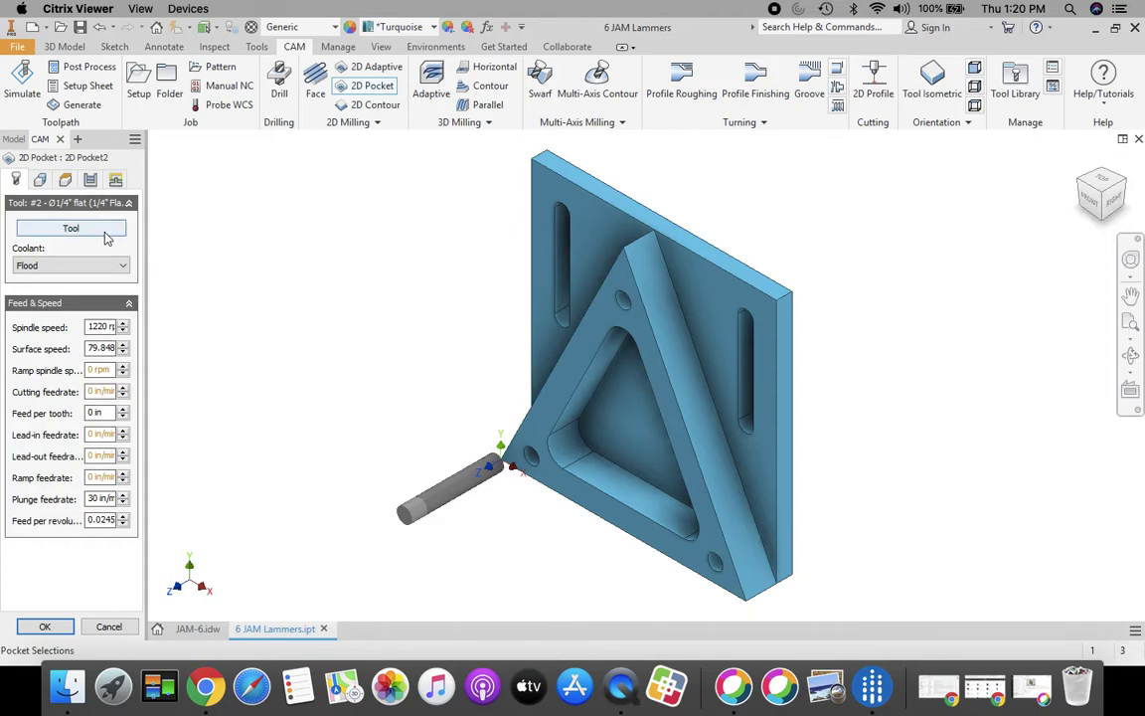
click(101, 235)
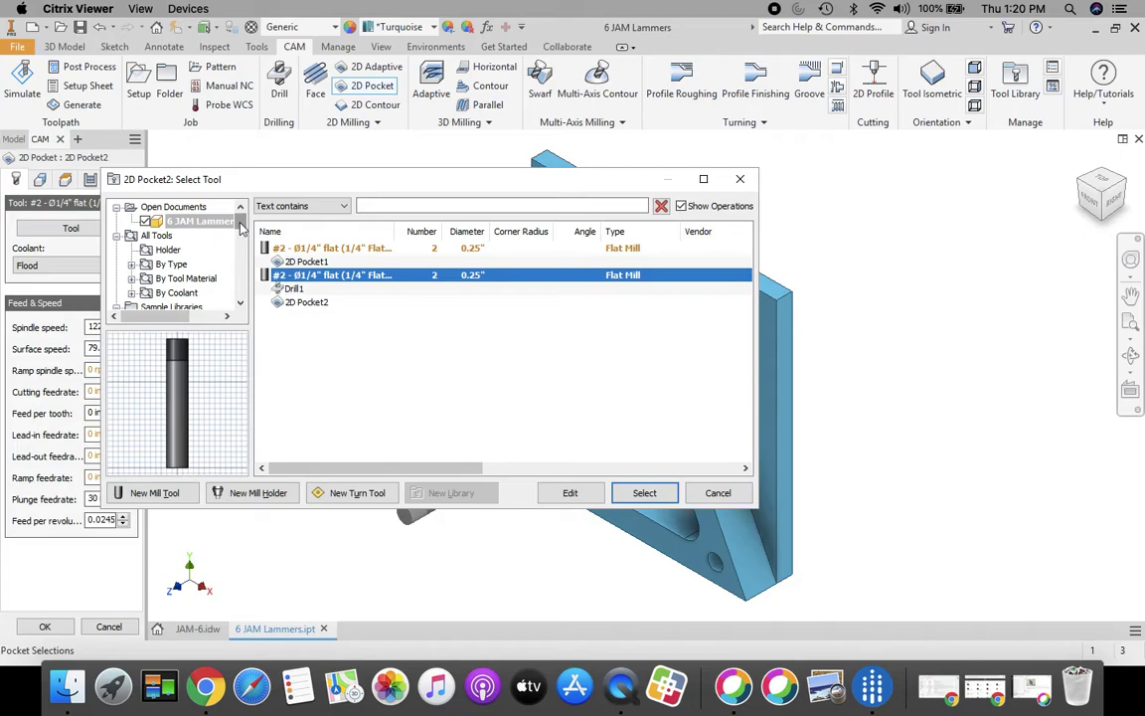
scroll(242, 228, down, 3)
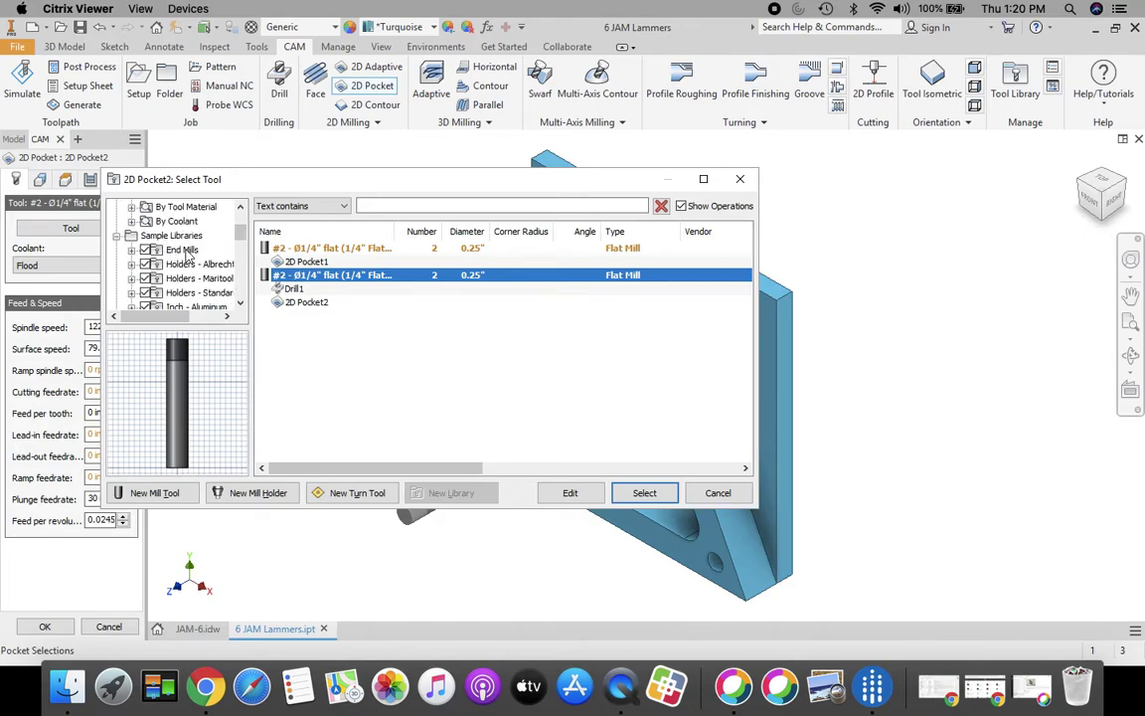
click(182, 249)
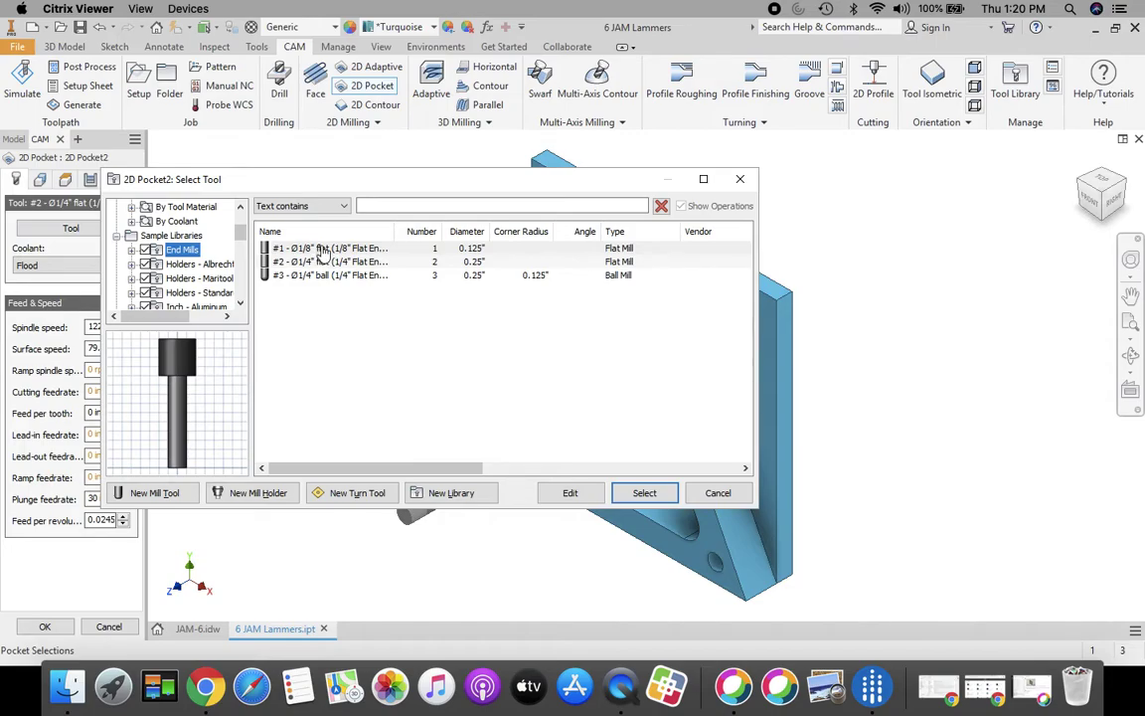
drag(241, 230, 241, 300)
click(181, 293)
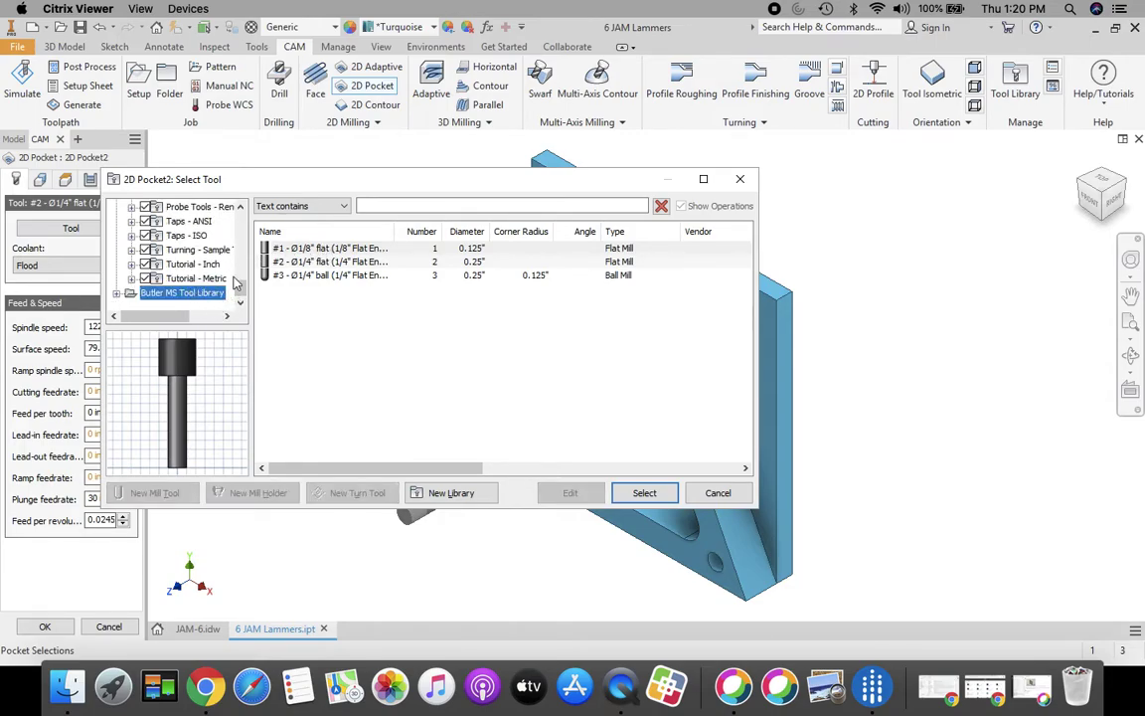
click(333, 249)
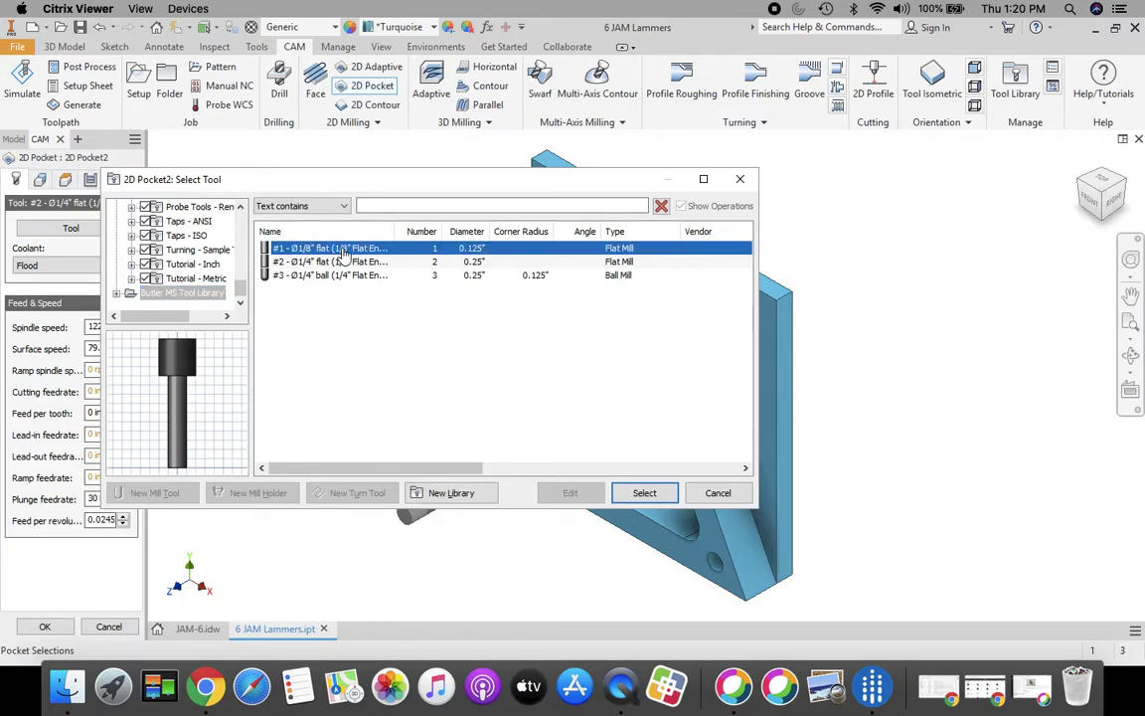
click(644, 493)
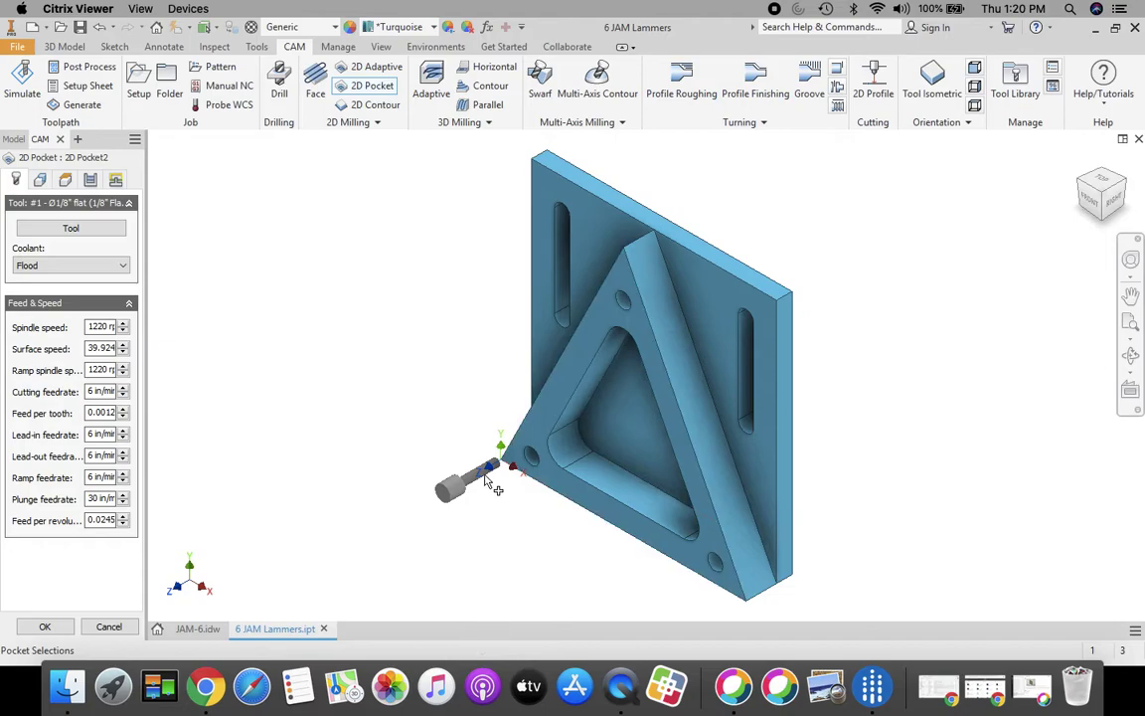
- Select the bottom edge contours of the two long slots in the back plate as the pocket geometry
click(40, 180)
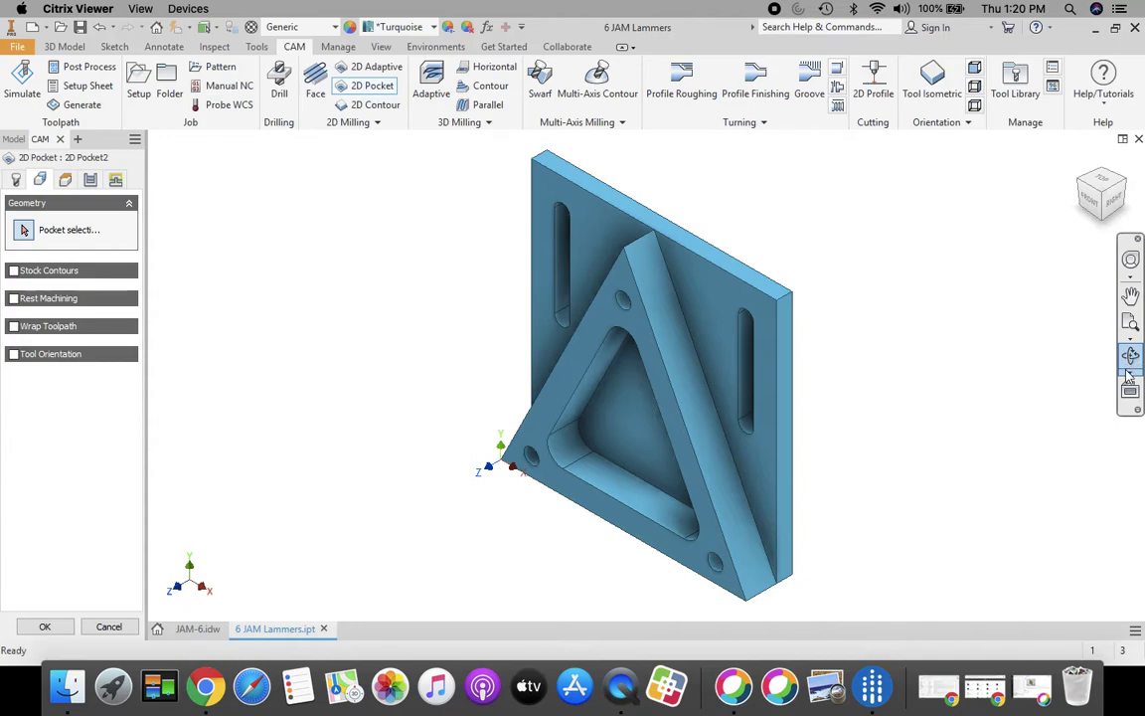
click(1132, 360)
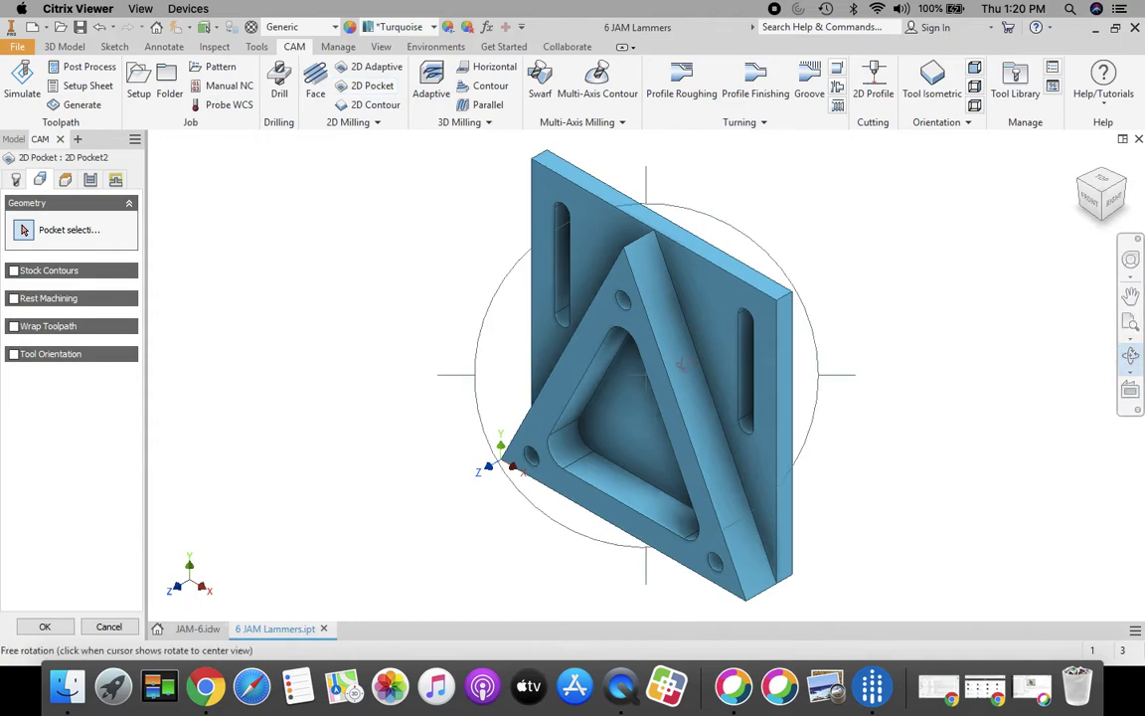
drag(626, 370, 845, 438)
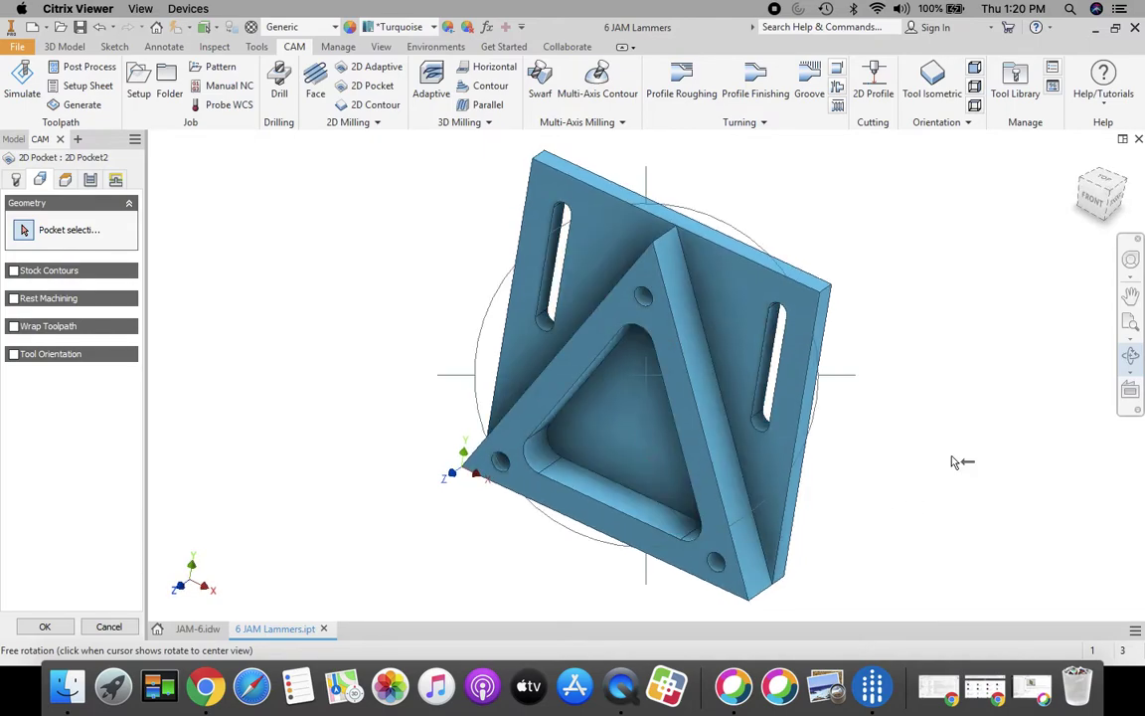
key(Escape)
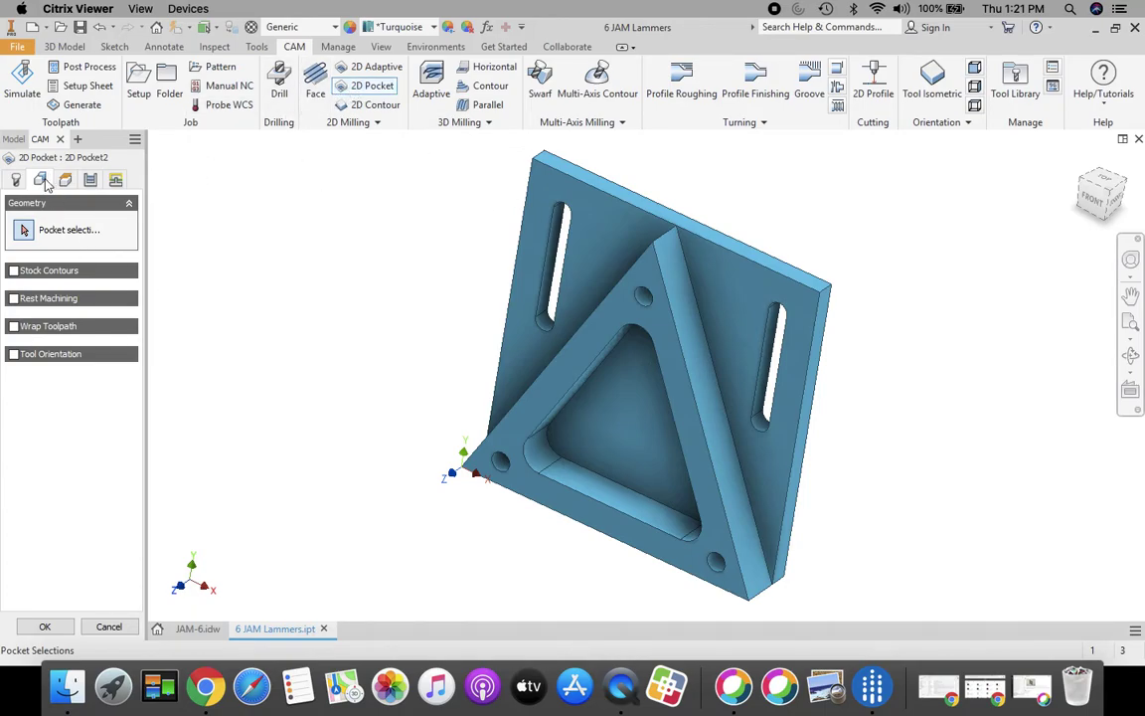
click(568, 282)
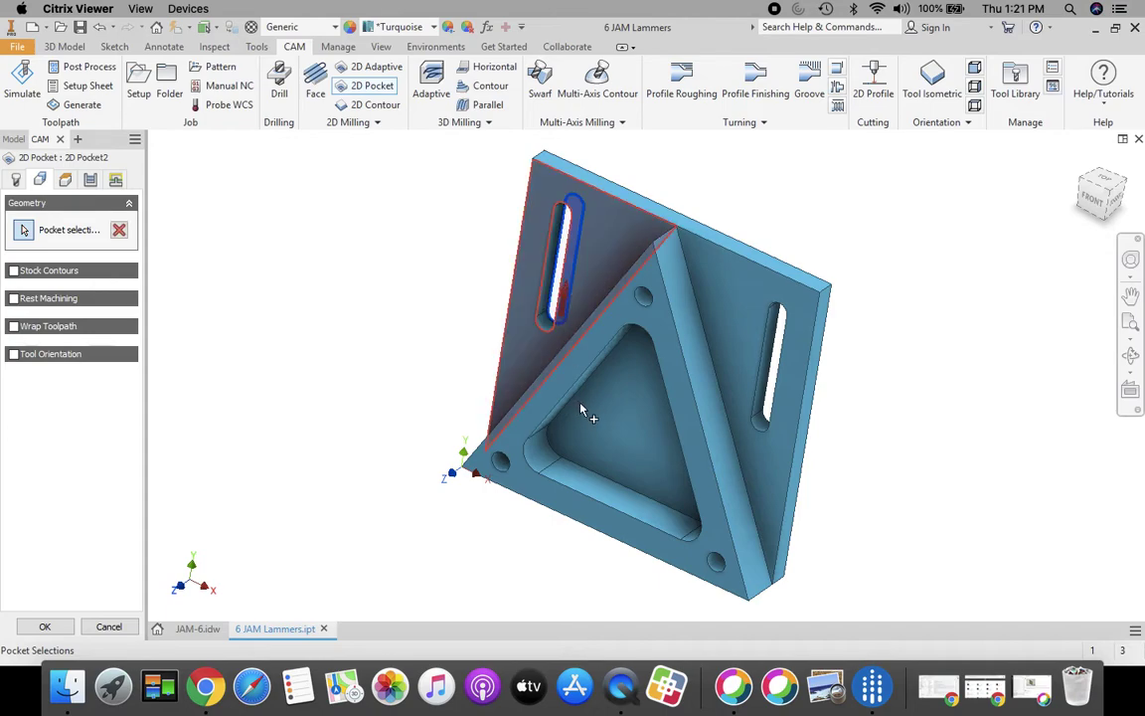
click(773, 365)
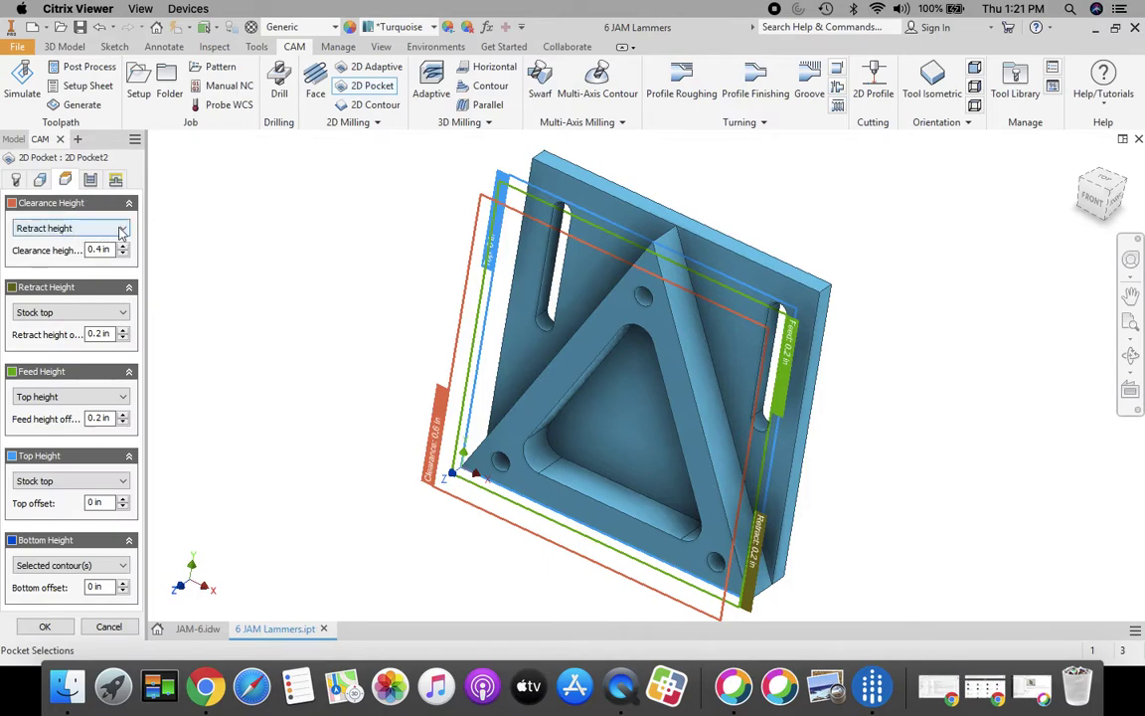
- Set the slot pocket's clearance height to 0.2 in above Model top
click(122, 228)
click(112, 282)
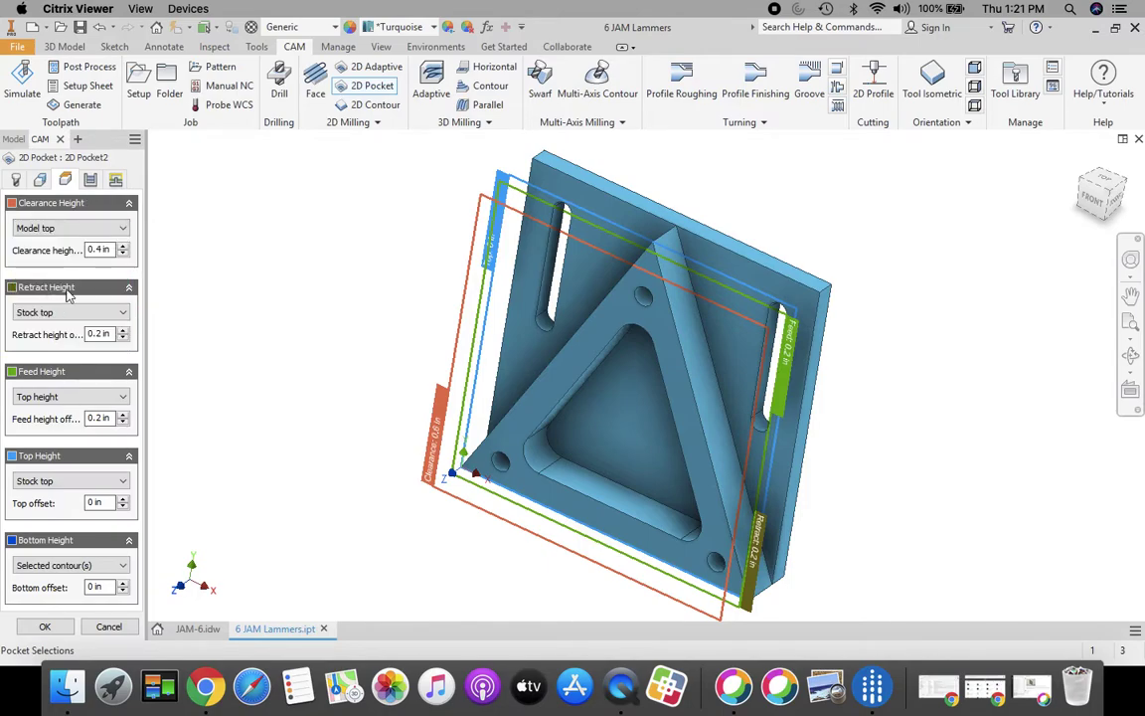
click(123, 253)
click(123, 254)
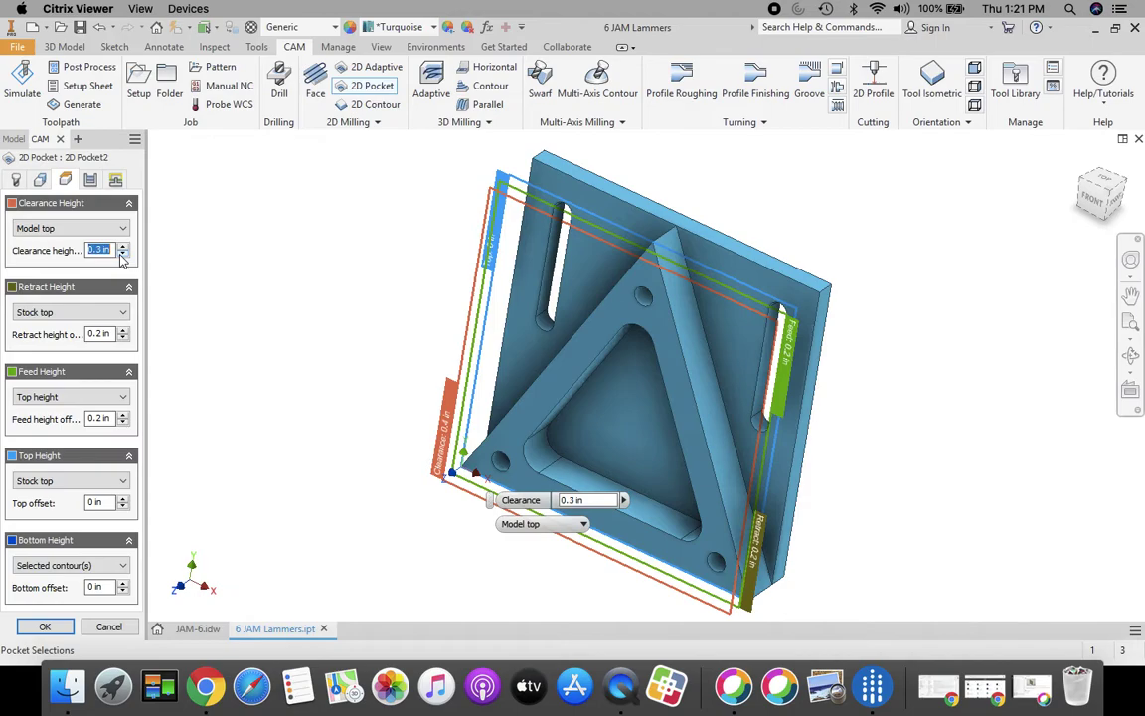
- Reference the slot pocket's retract height and feed height from Model top
click(60, 312)
click(38, 368)
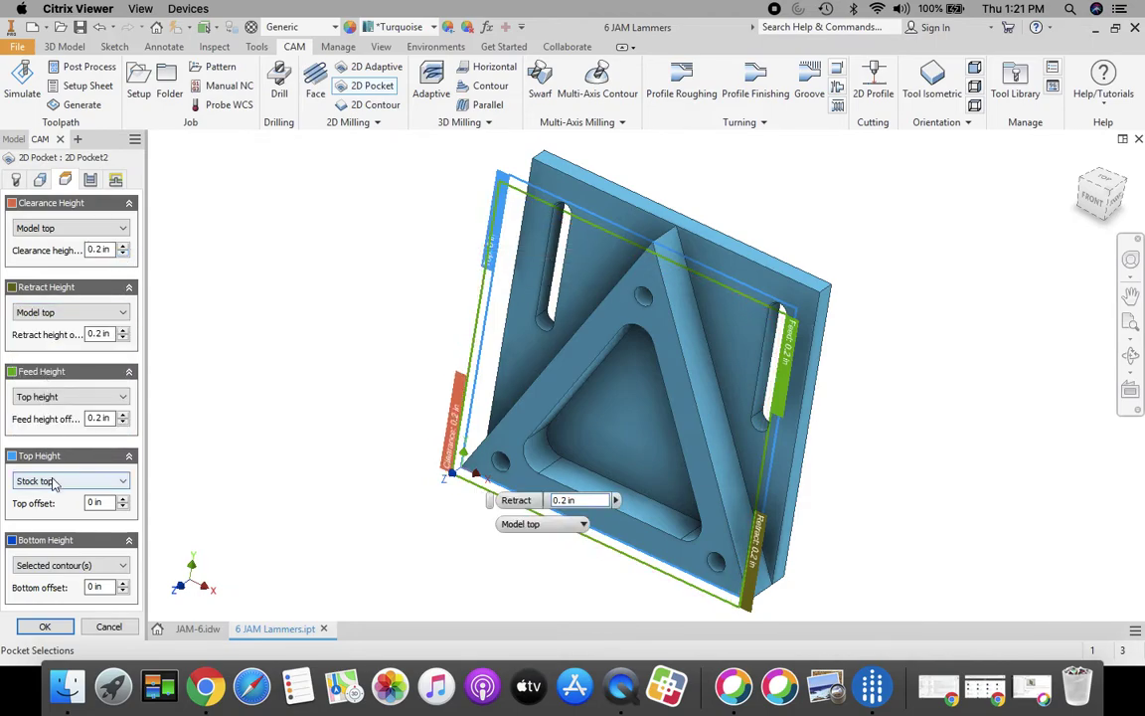
click(66, 396)
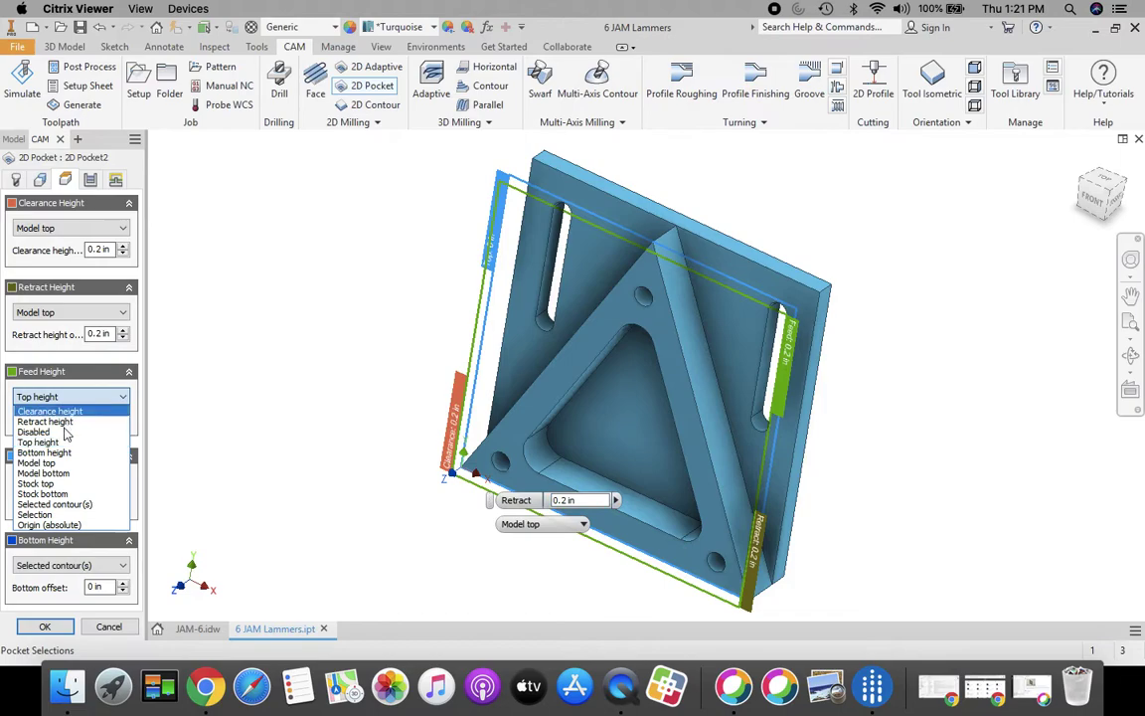
click(50, 442)
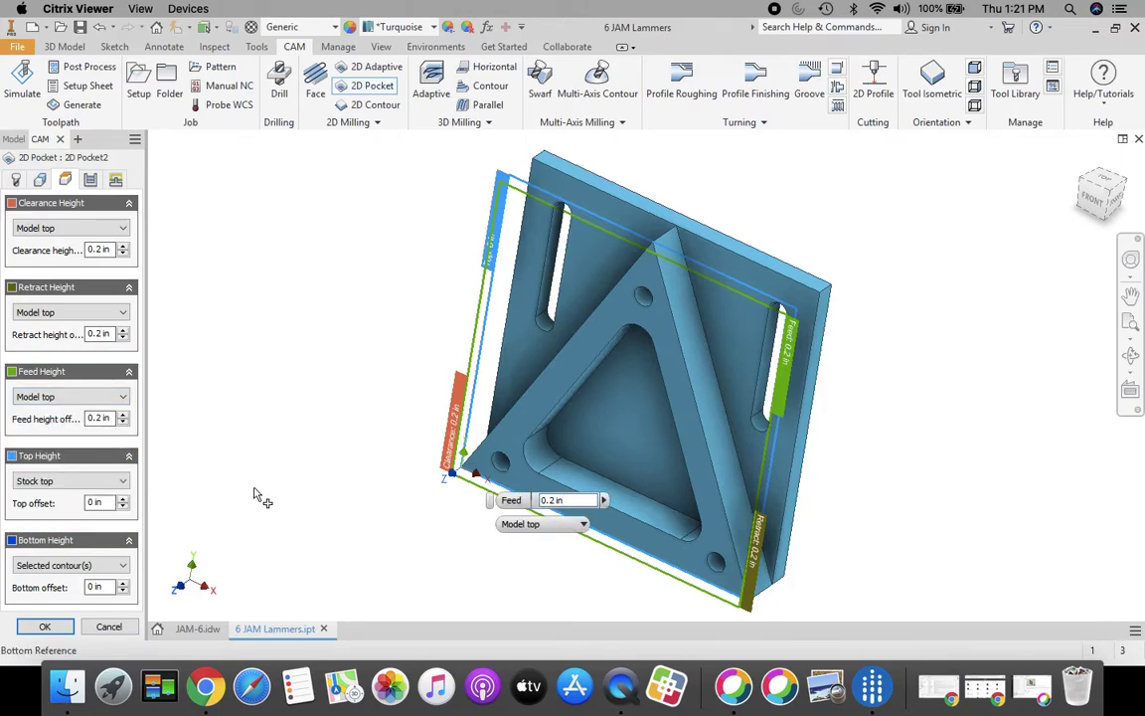
- Turn off Stock to Leave in the slot pocket's passes settings
click(89, 181)
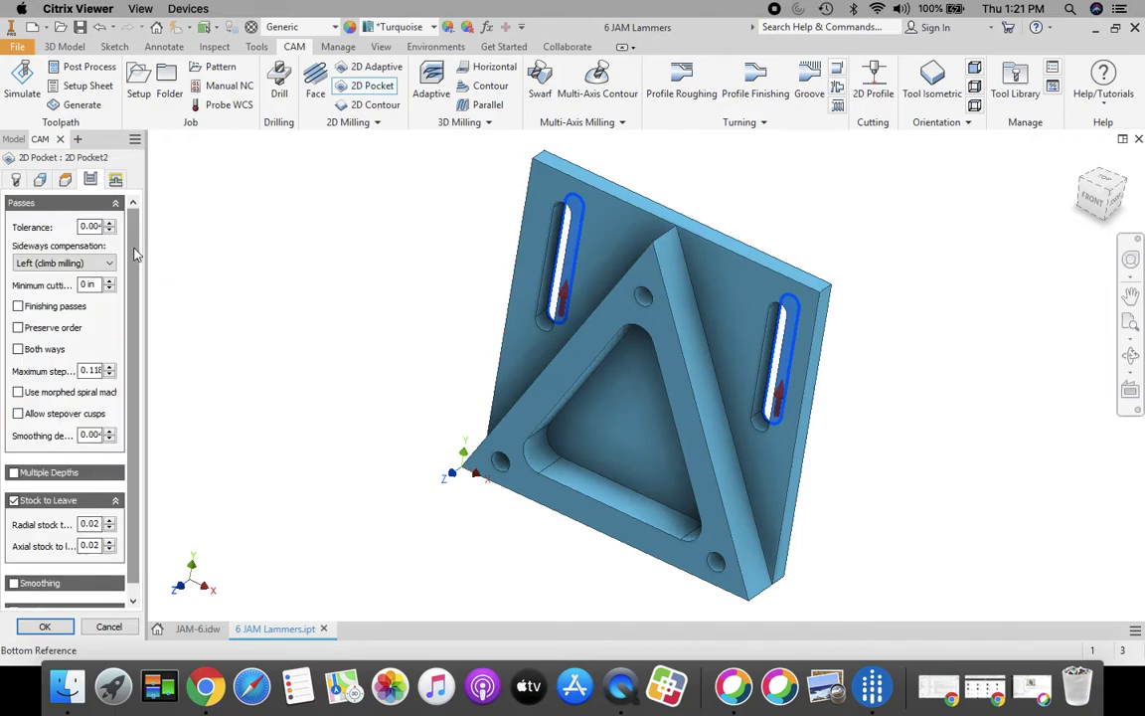
scroll(136, 248, down, 1)
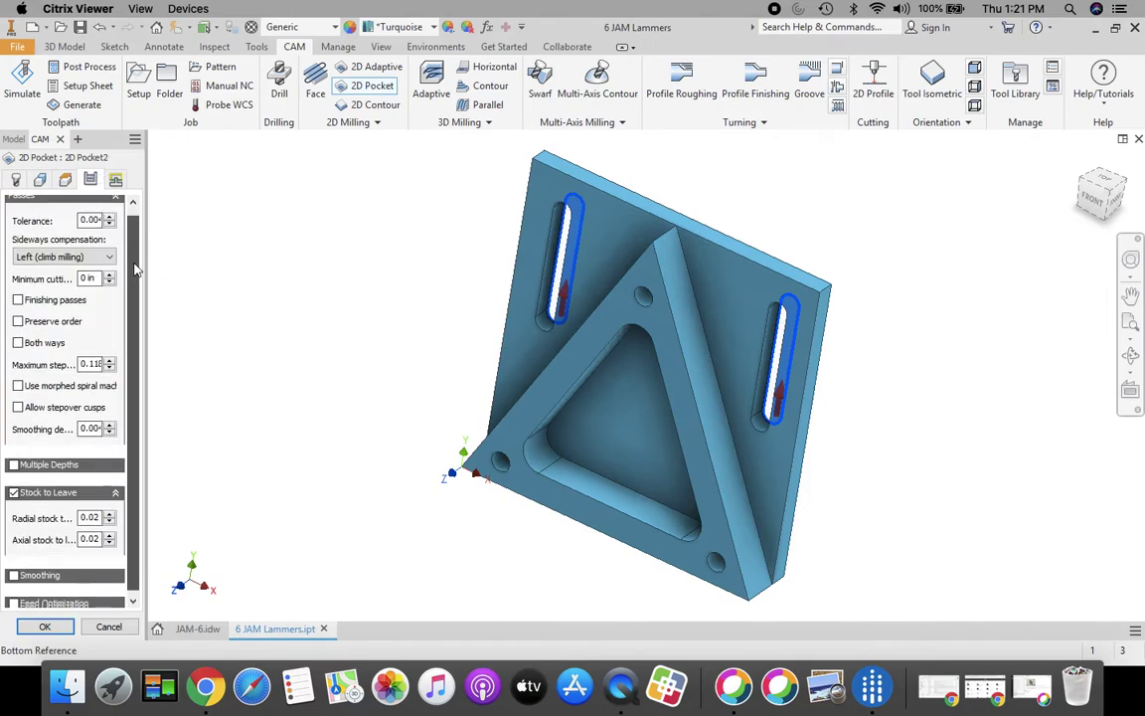
click(14, 490)
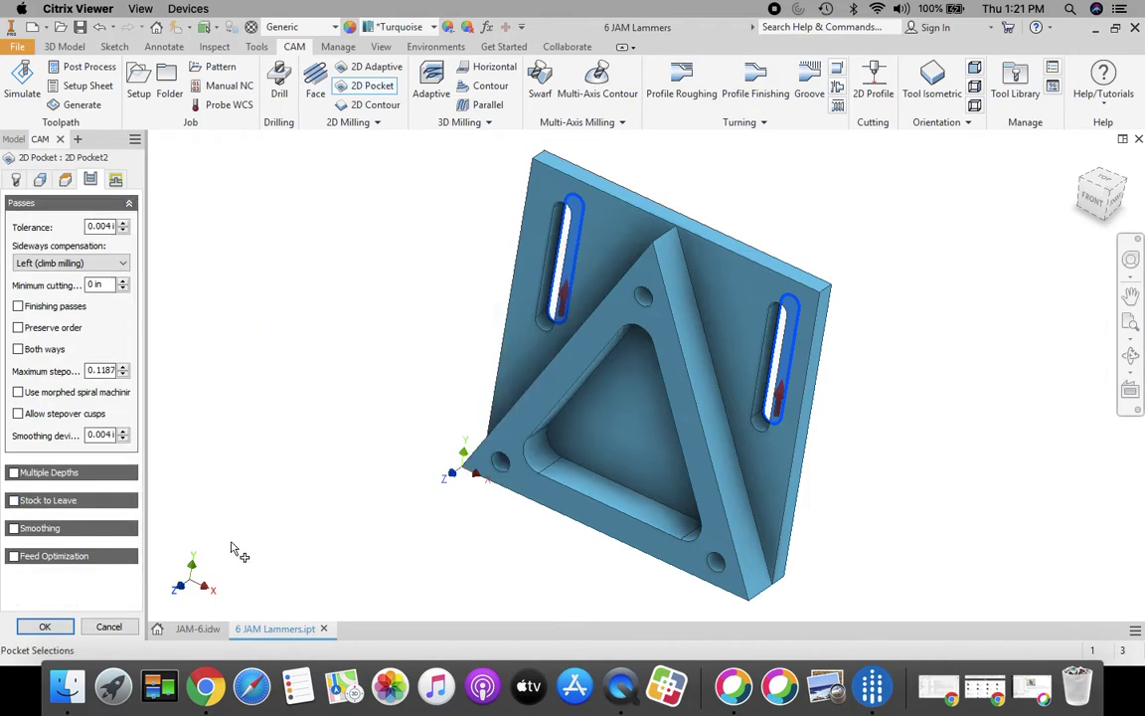
- Disable both the lead-in entry and the lead-out exit in the slot pocket's linking settings
click(116, 180)
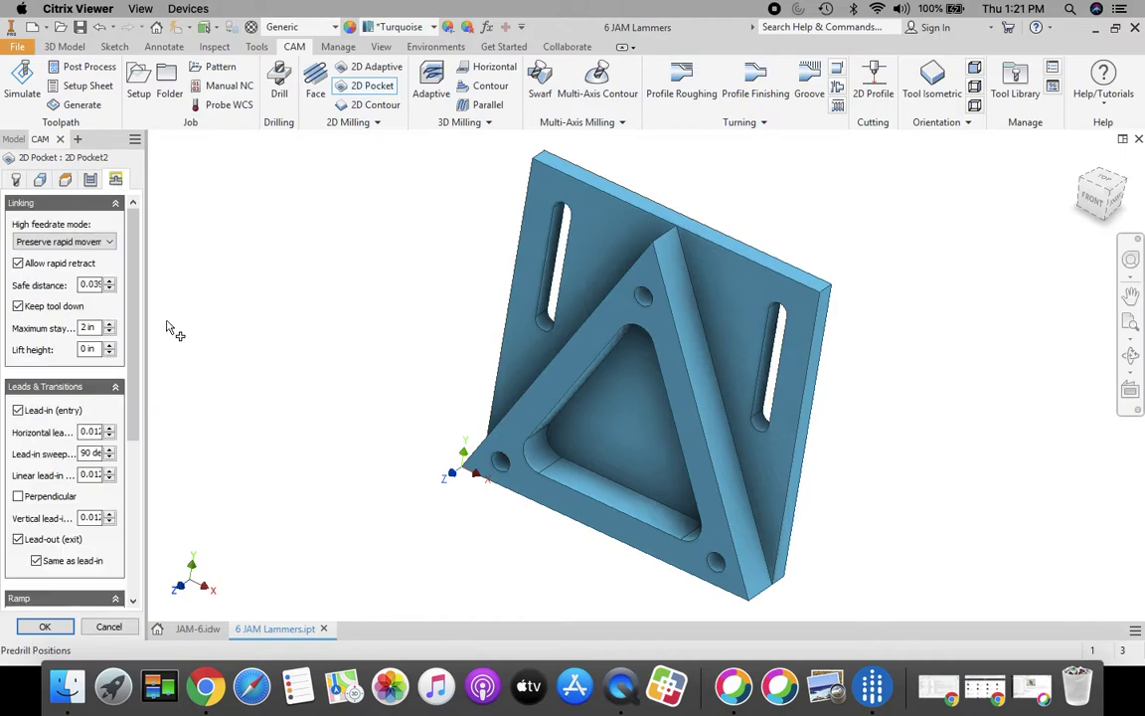
scroll(121, 268, down, 3)
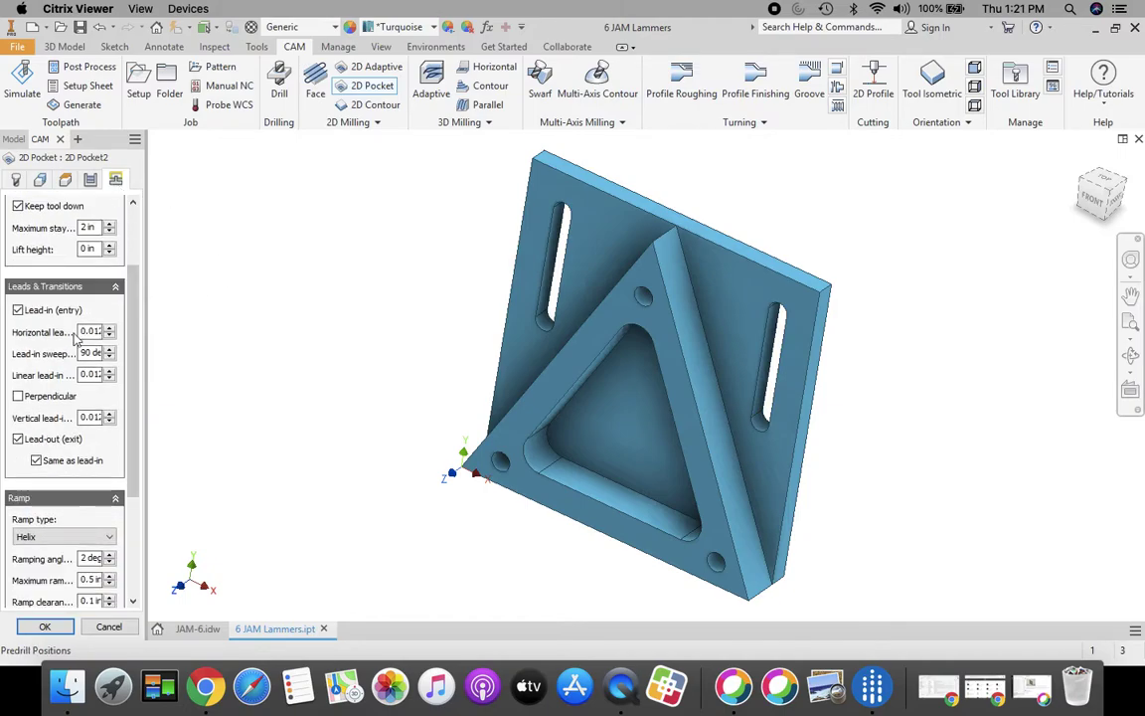
click(18, 311)
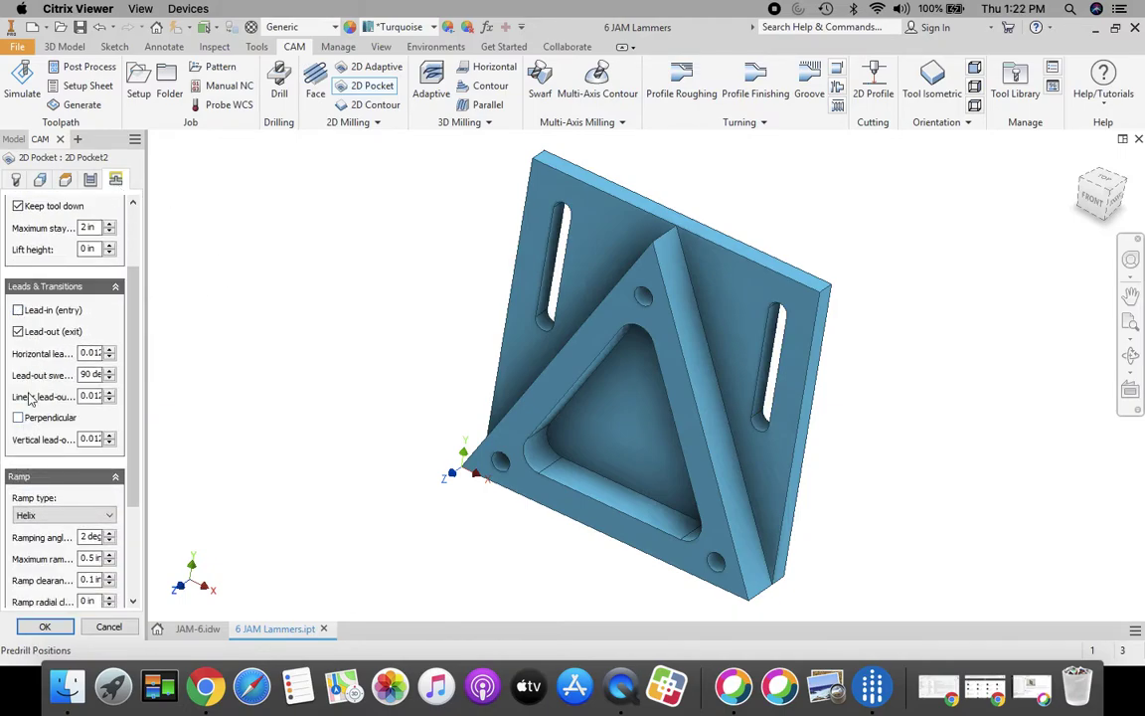
click(18, 332)
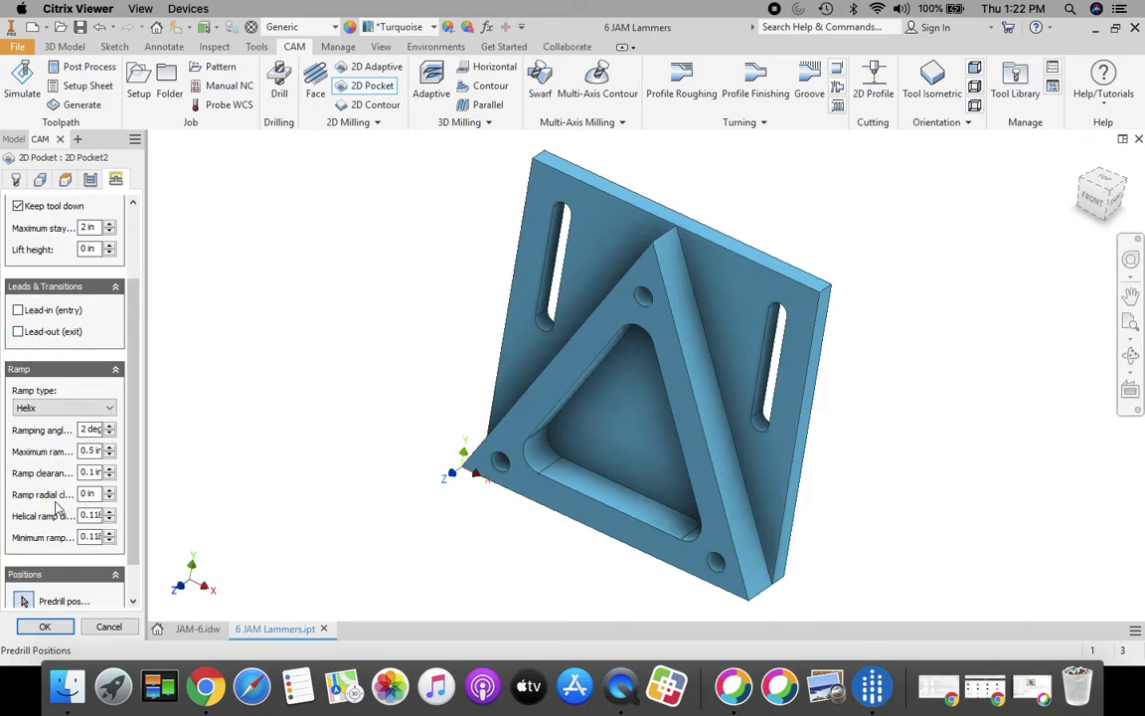
- Set the slot pocket's ramp type to Plunge and accept the operation
click(62, 412)
click(55, 443)
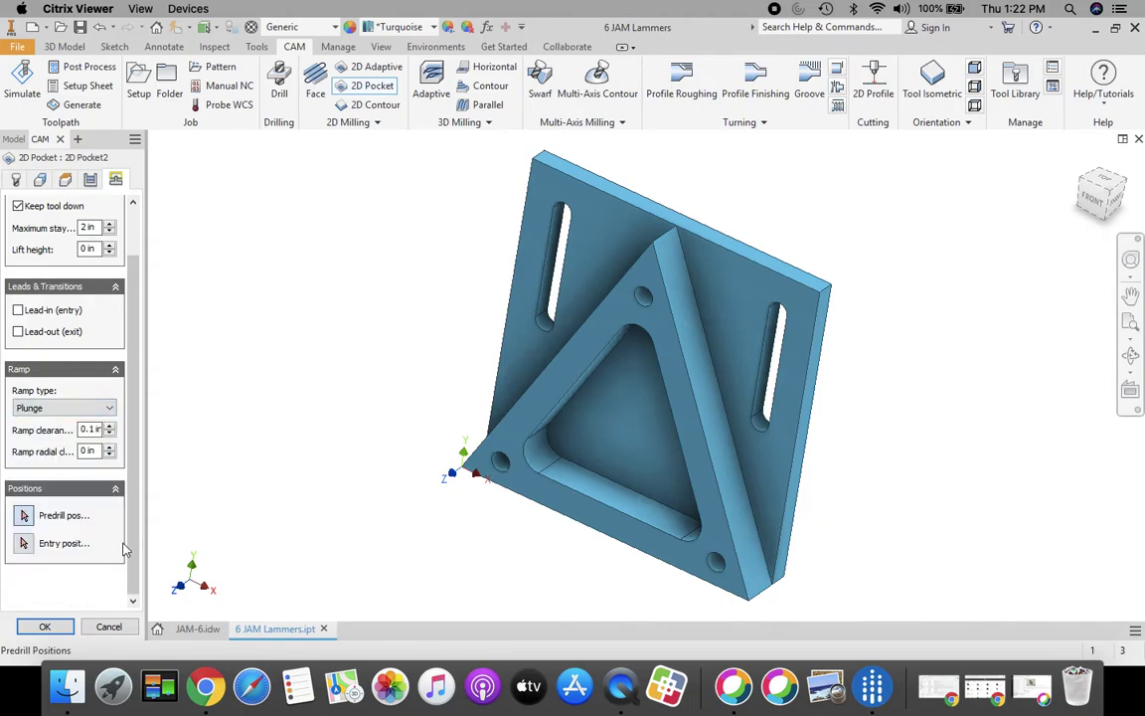
click(46, 627)
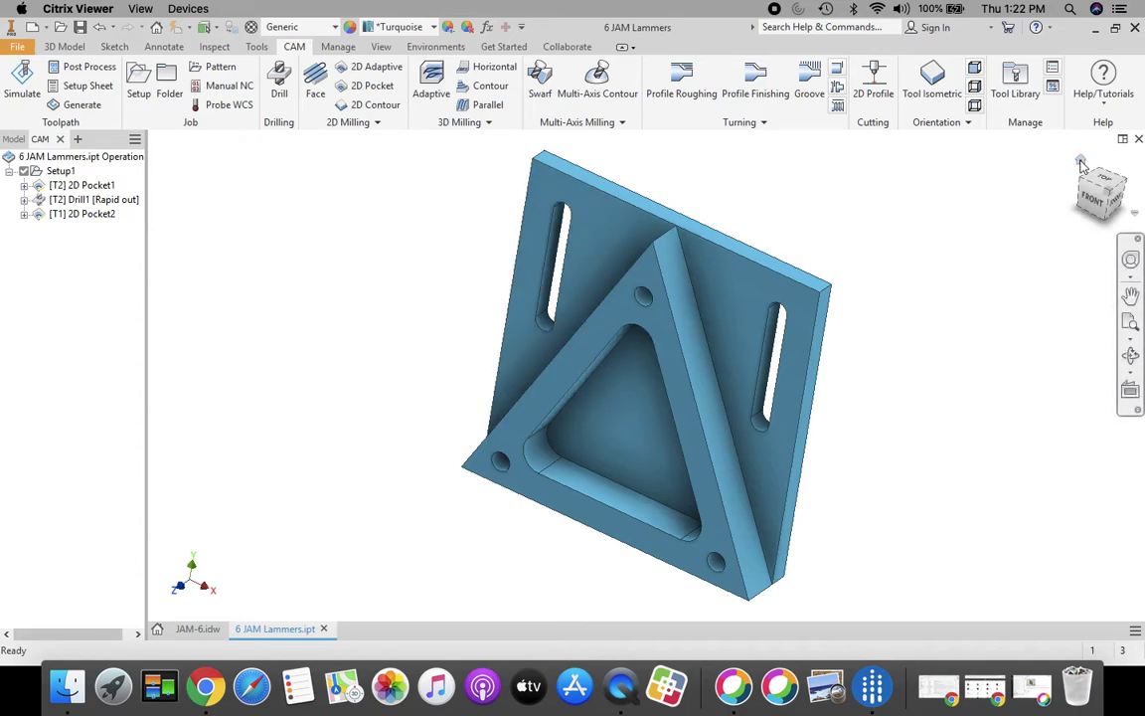
- Simulate all toolpaths from the home view, skipping ahead through the first pocket operation to check the drilling and slot cuts
click(1079, 162)
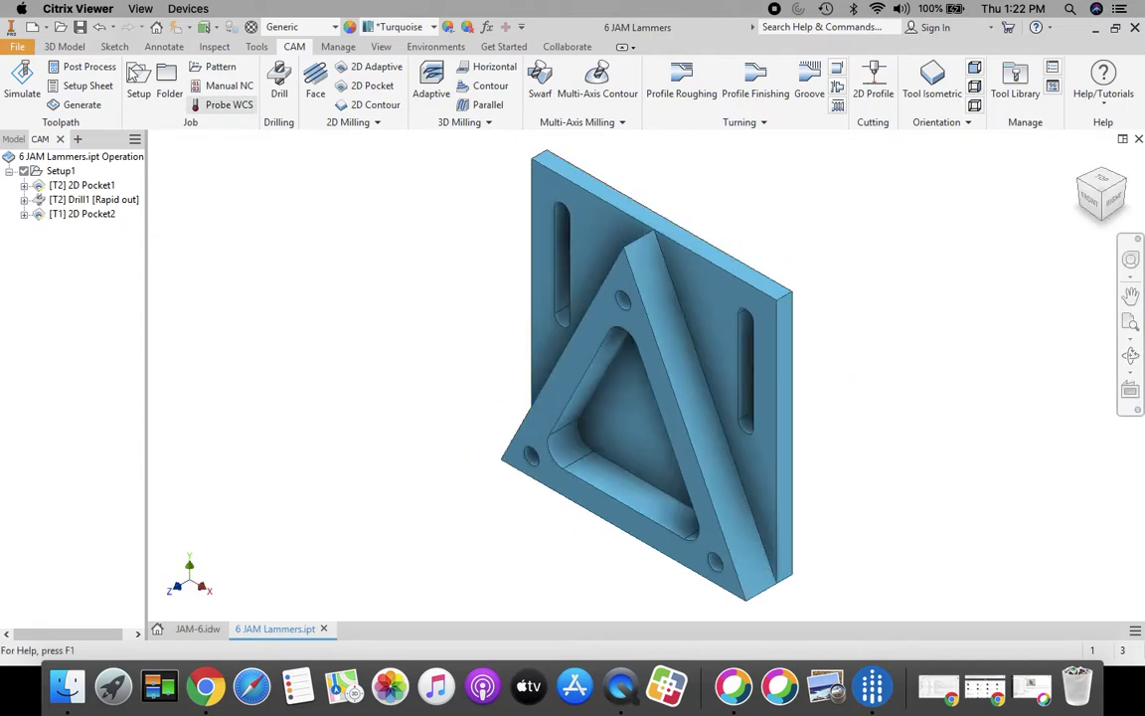
click(22, 80)
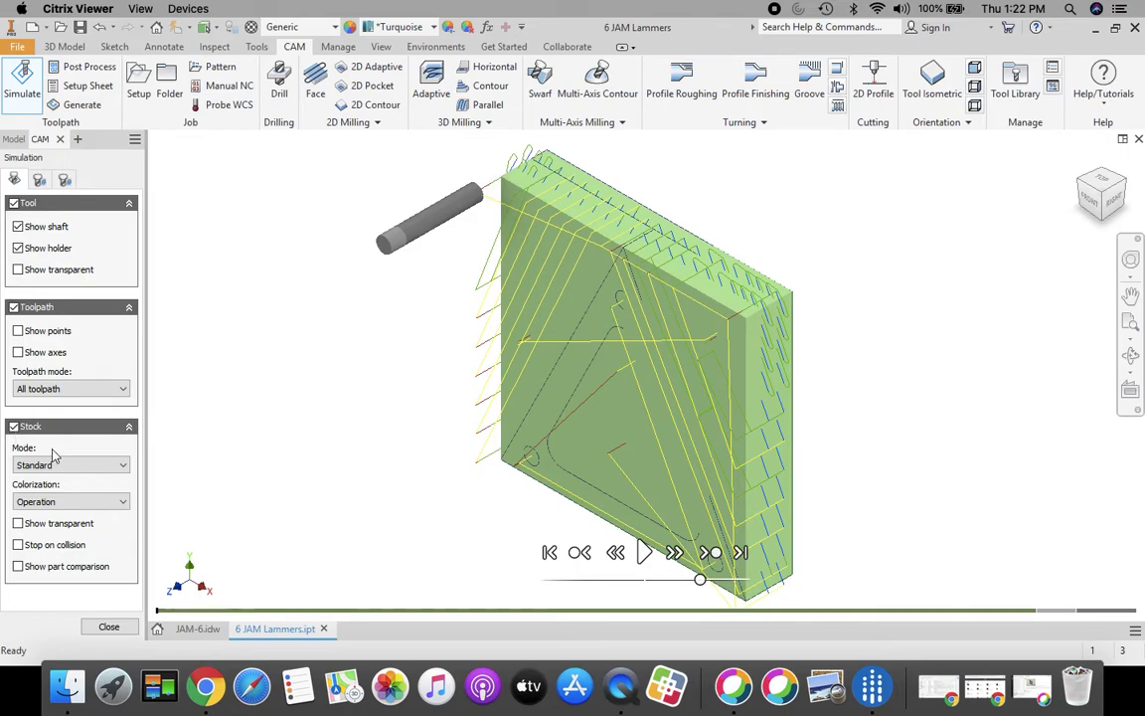
click(643, 554)
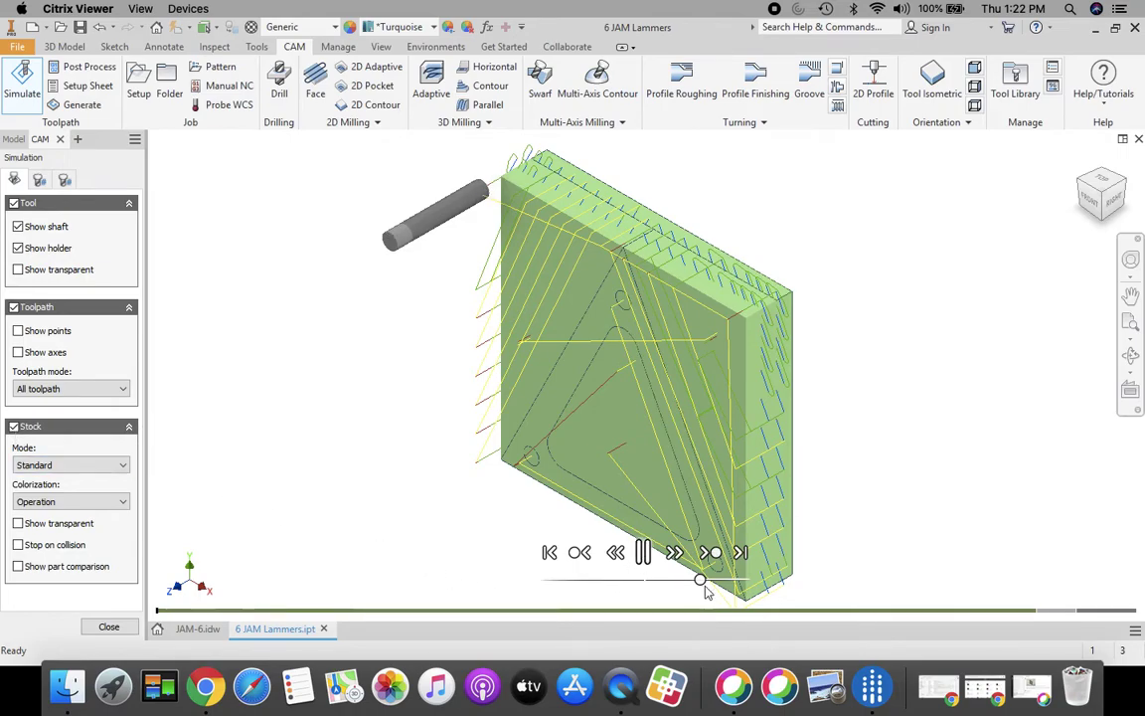
click(453, 619)
click(636, 615)
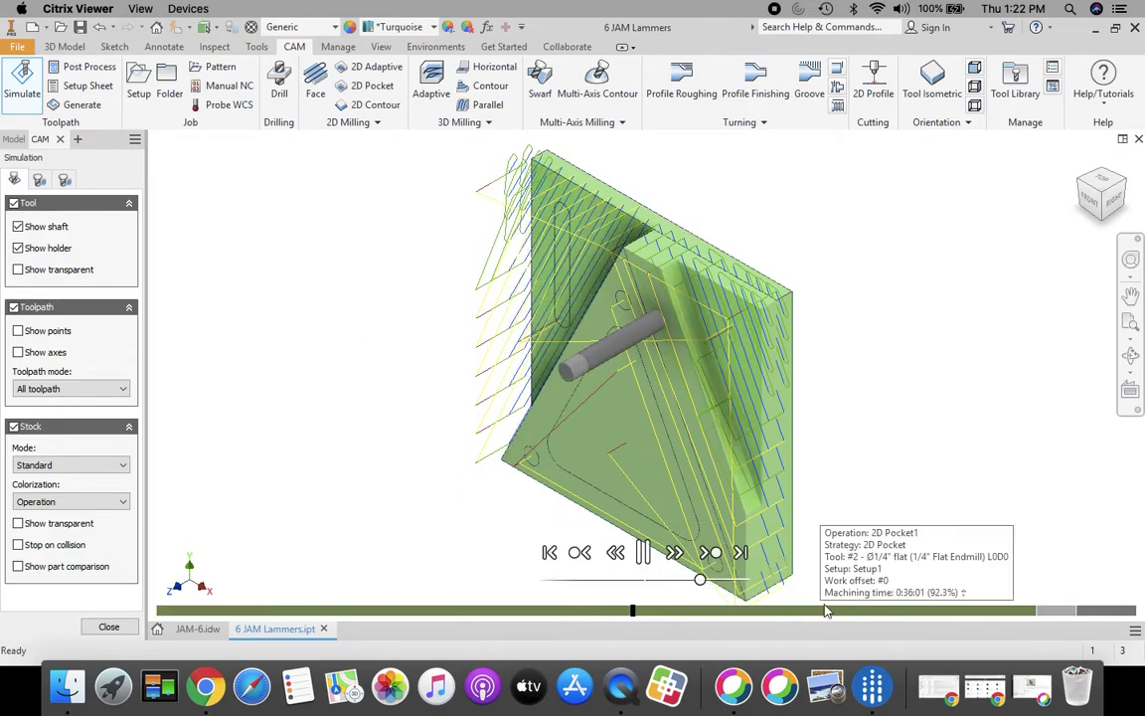
click(846, 613)
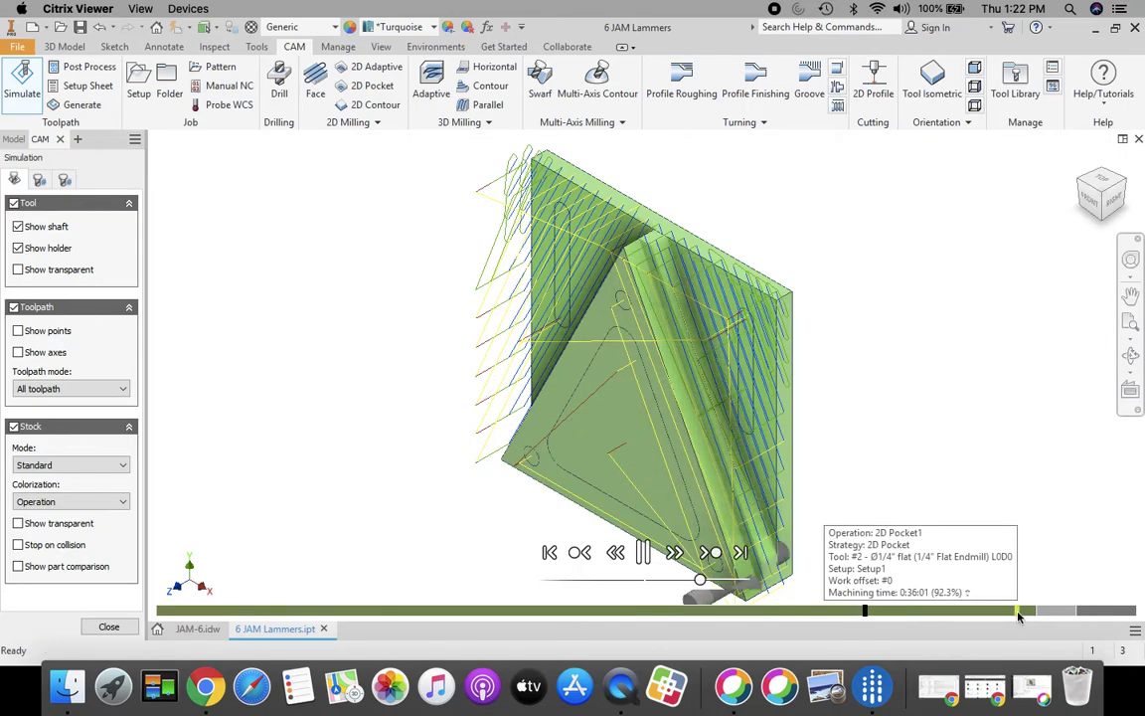
click(1019, 612)
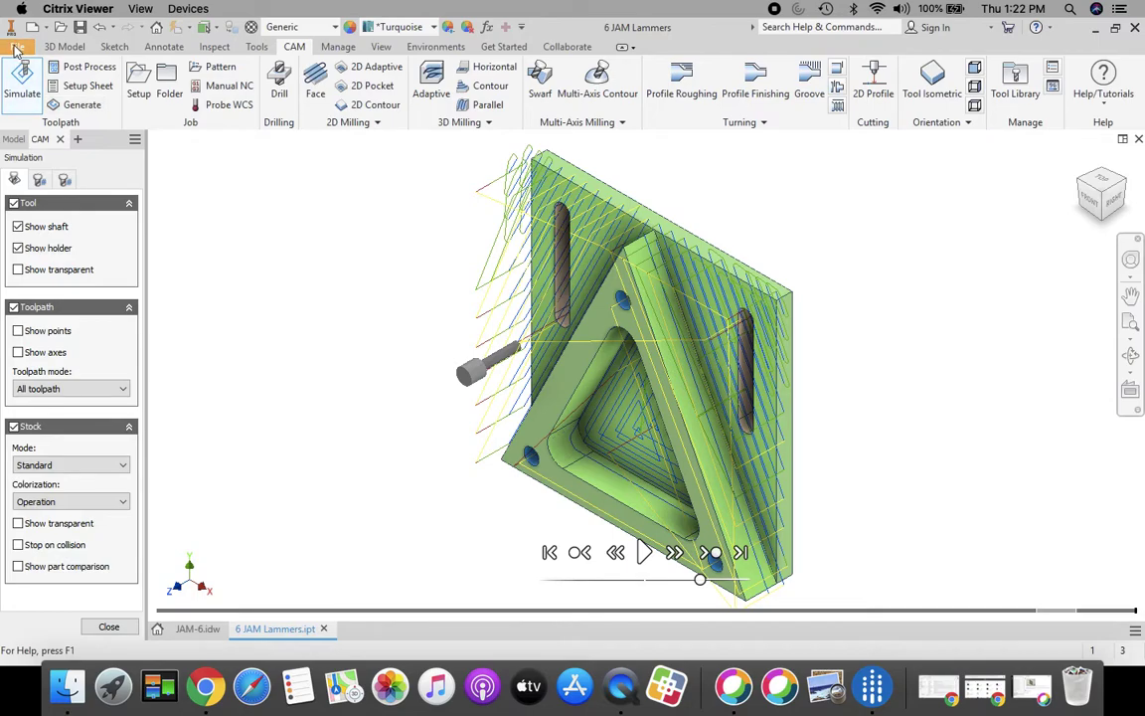
- Save the active part file with its CAM operations
click(14, 49)
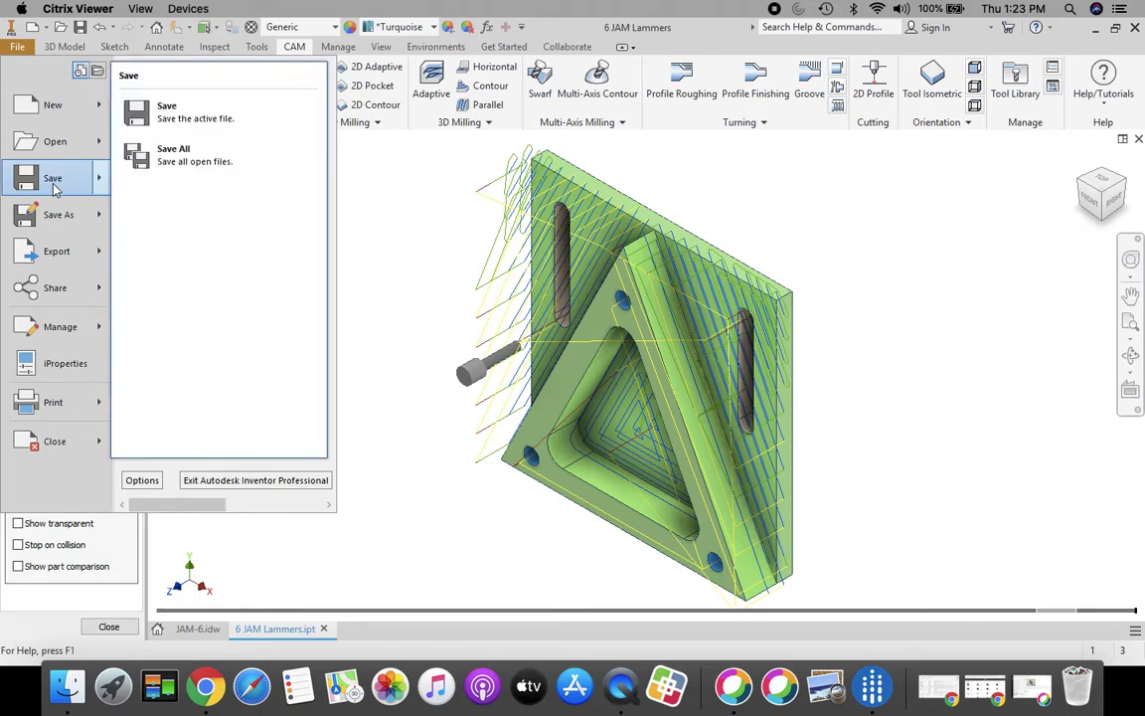
click(54, 181)
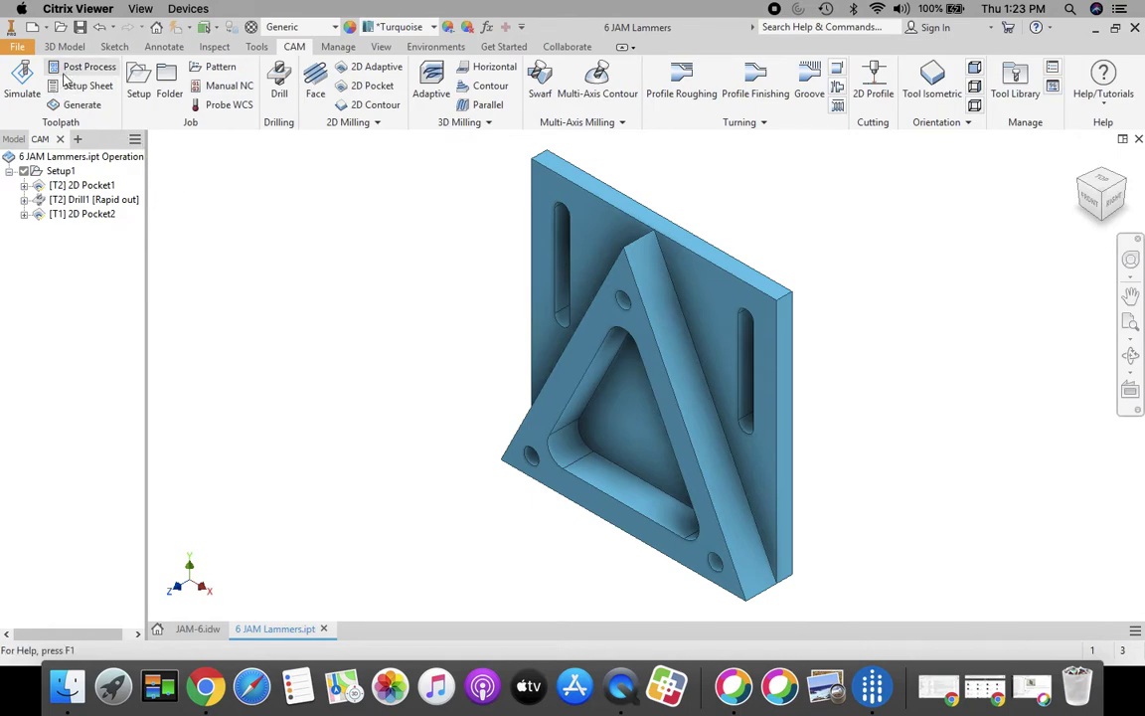
- Start post processing Setup1 and set the NC output folder to the root of the H: network drive
click(60, 172)
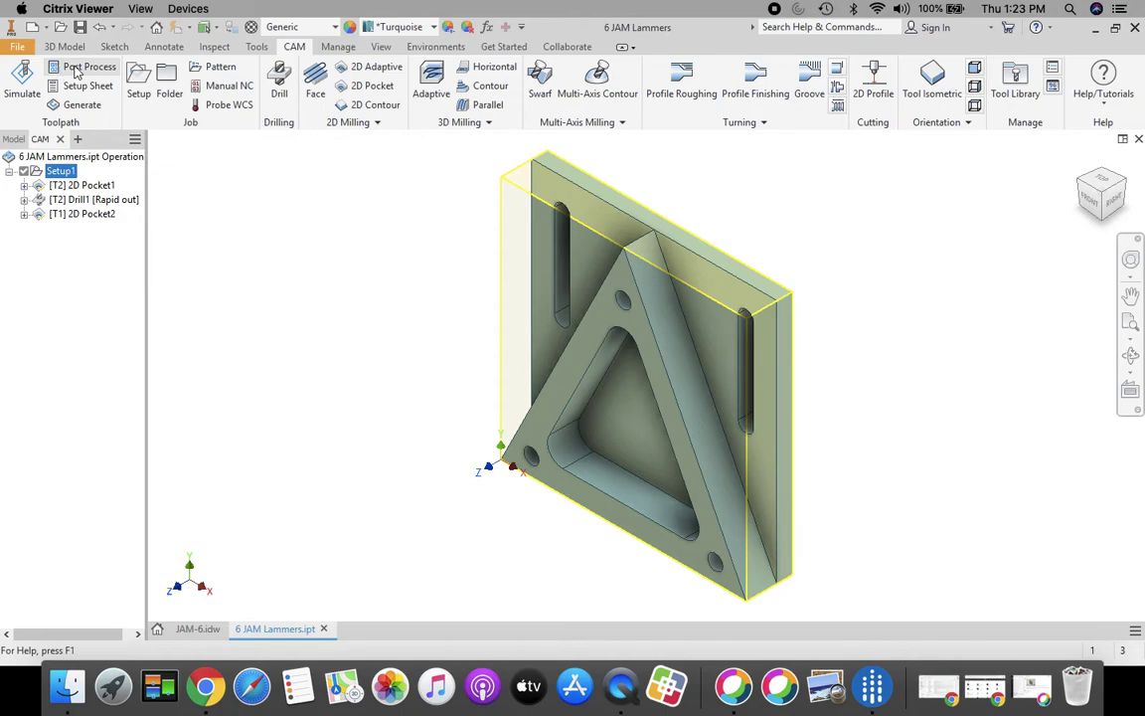
click(76, 68)
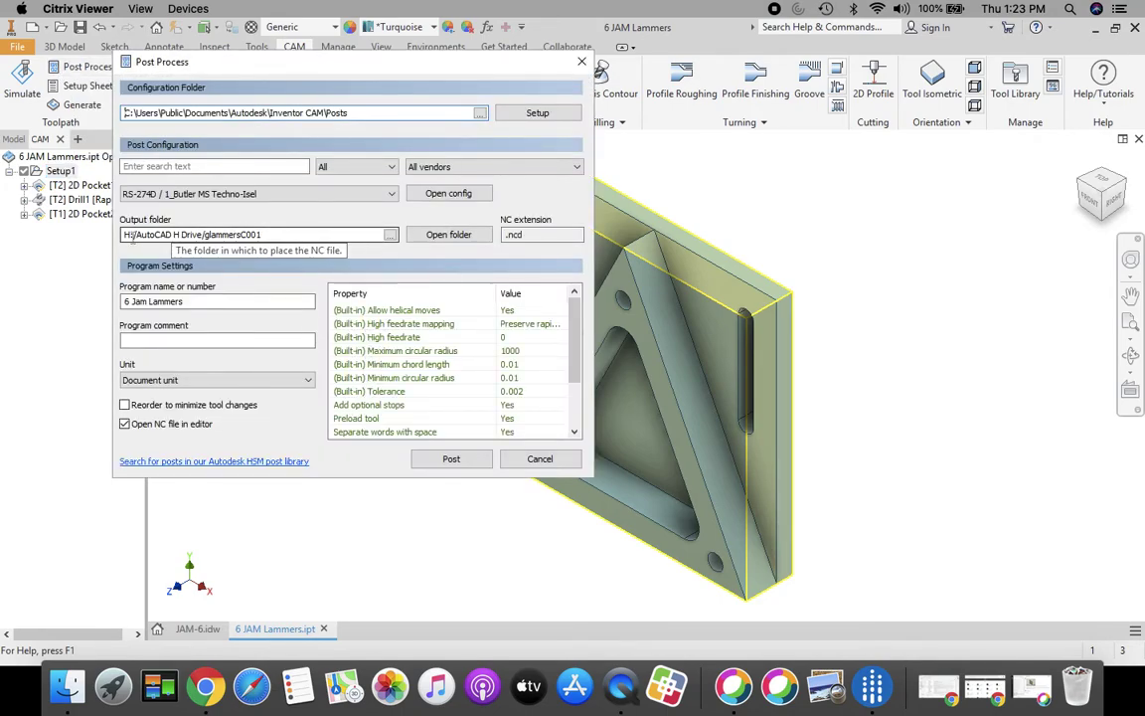
click(389, 234)
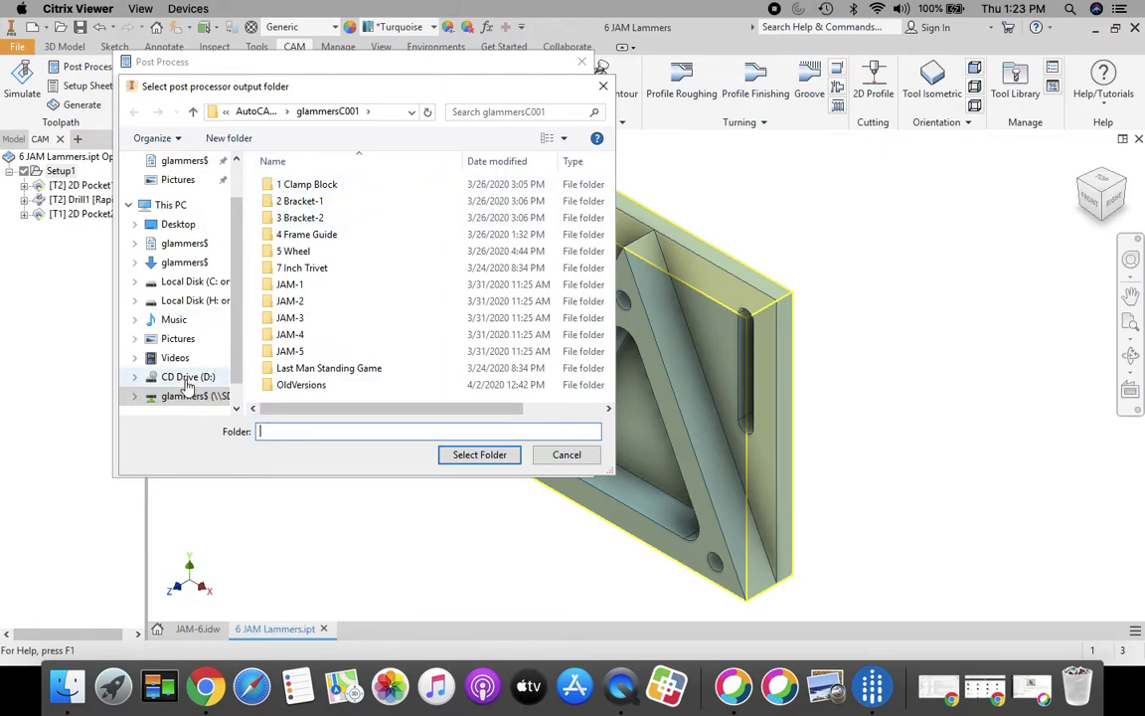
click(566, 456)
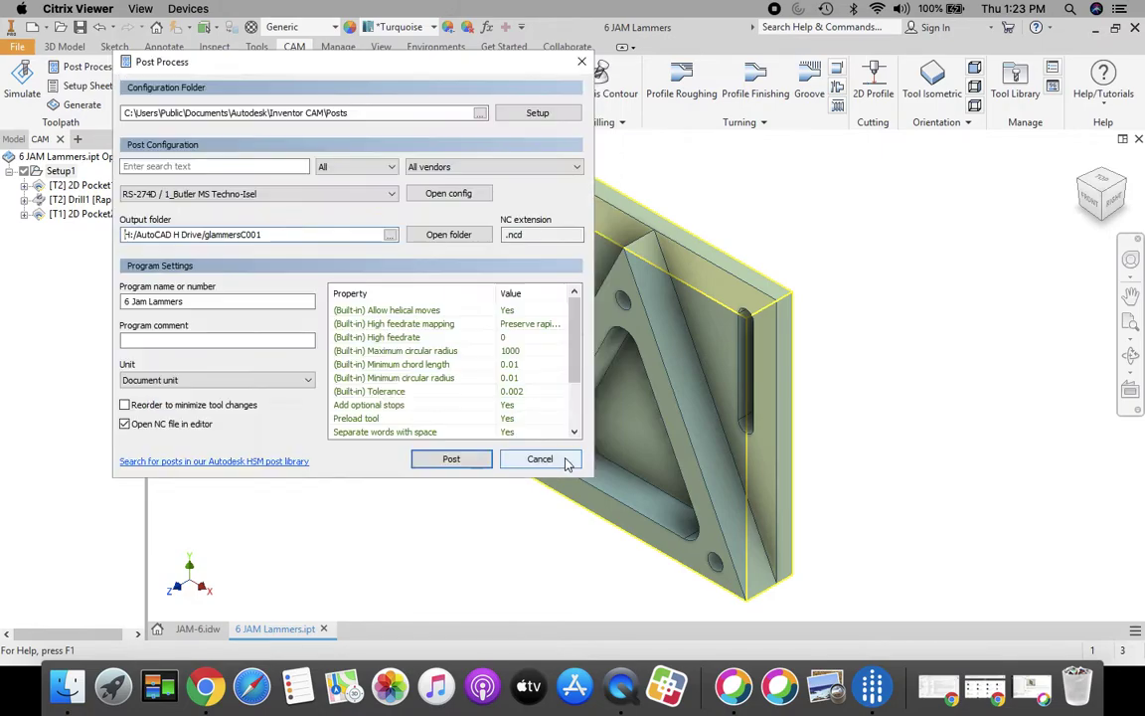
click(390, 236)
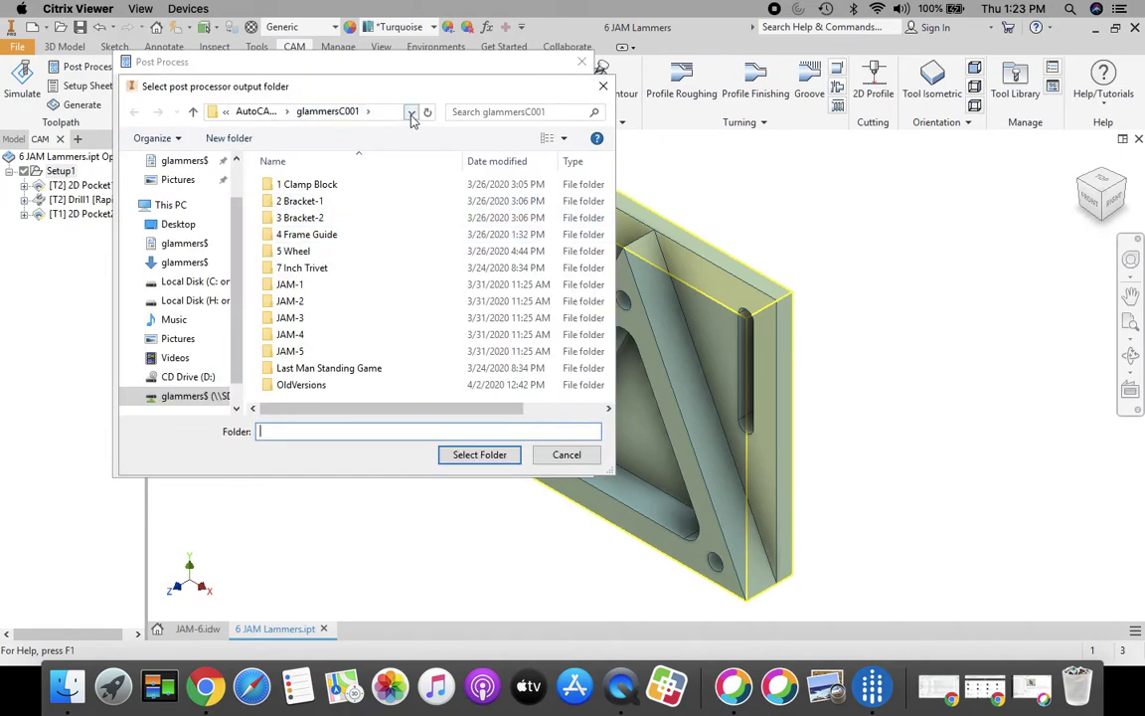
click(412, 114)
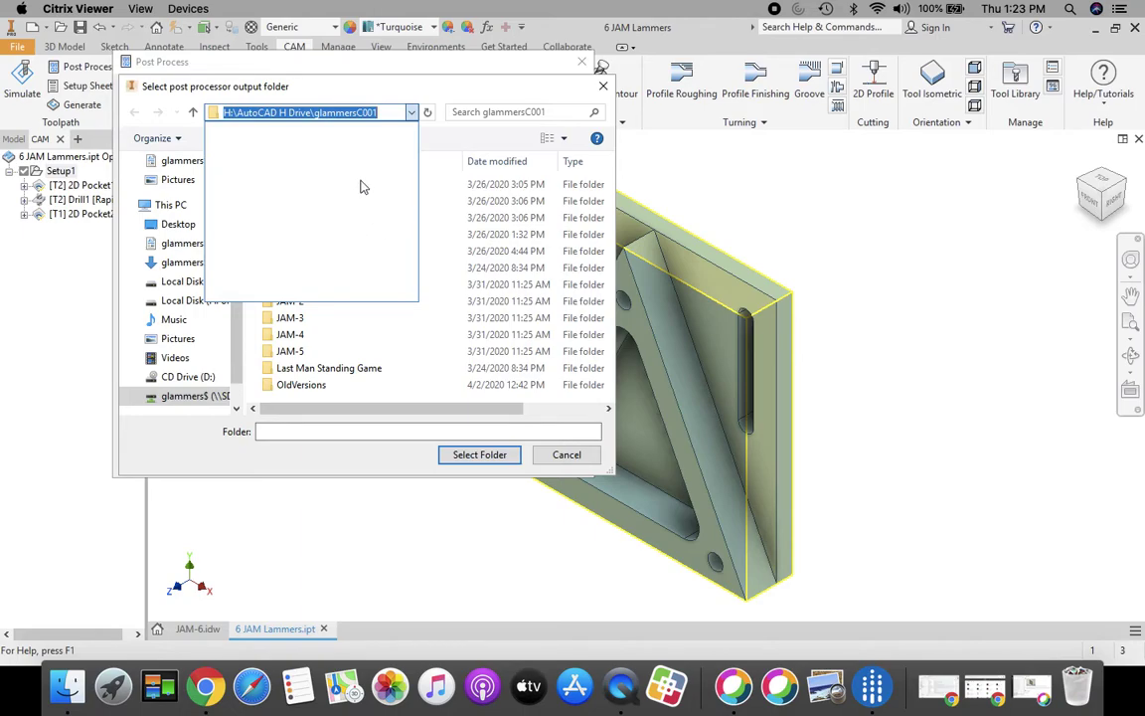
key(Escape)
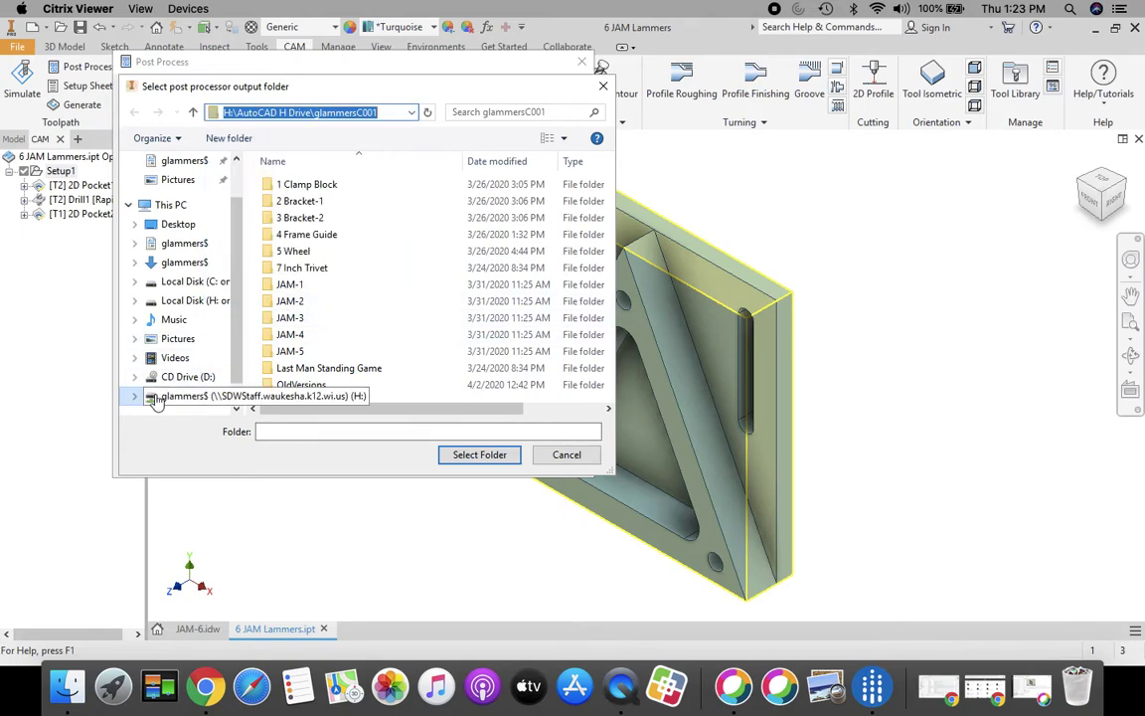
scroll(189, 298, down, 1)
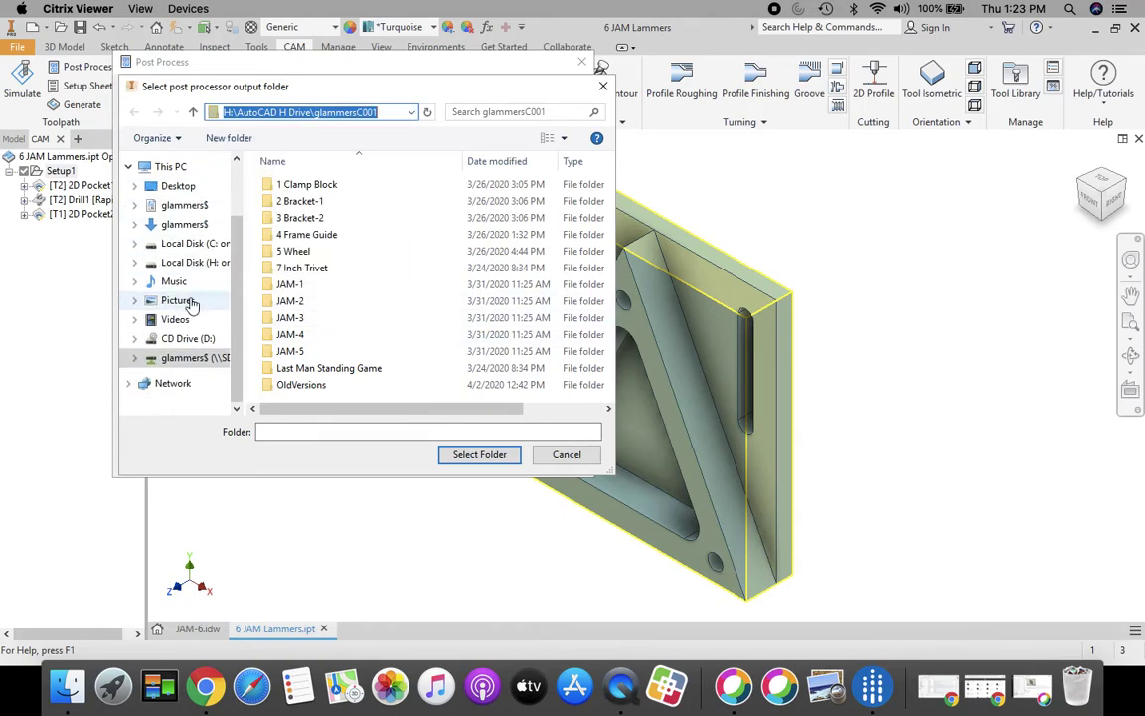
click(183, 362)
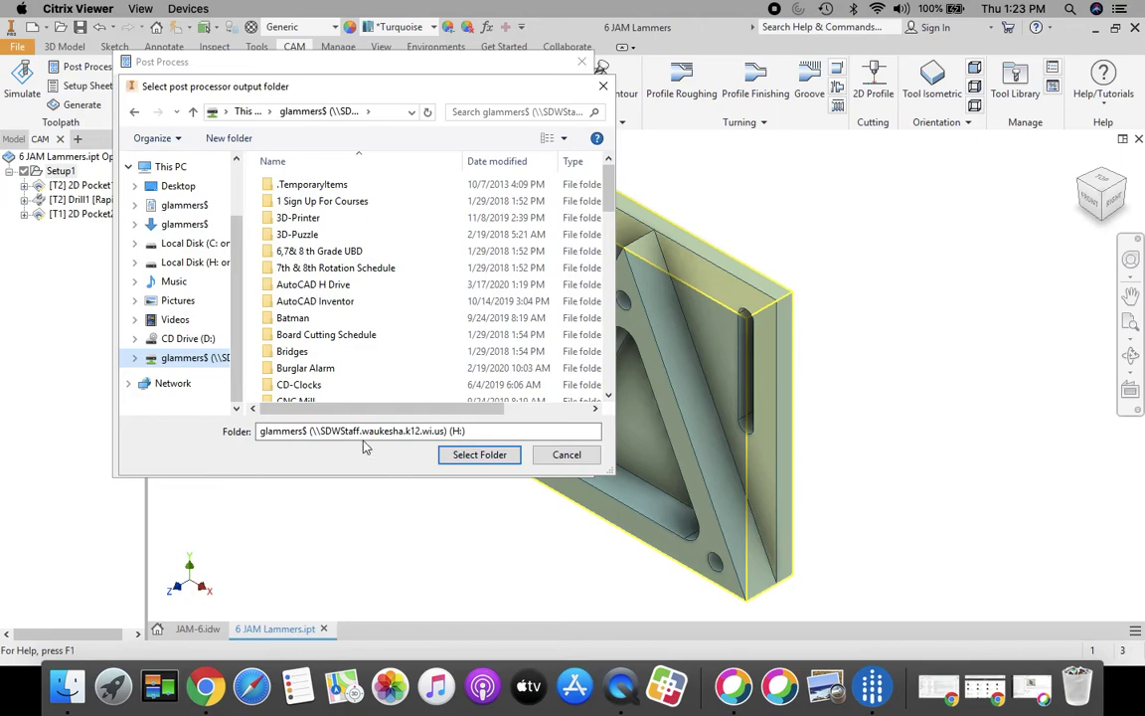
click(475, 459)
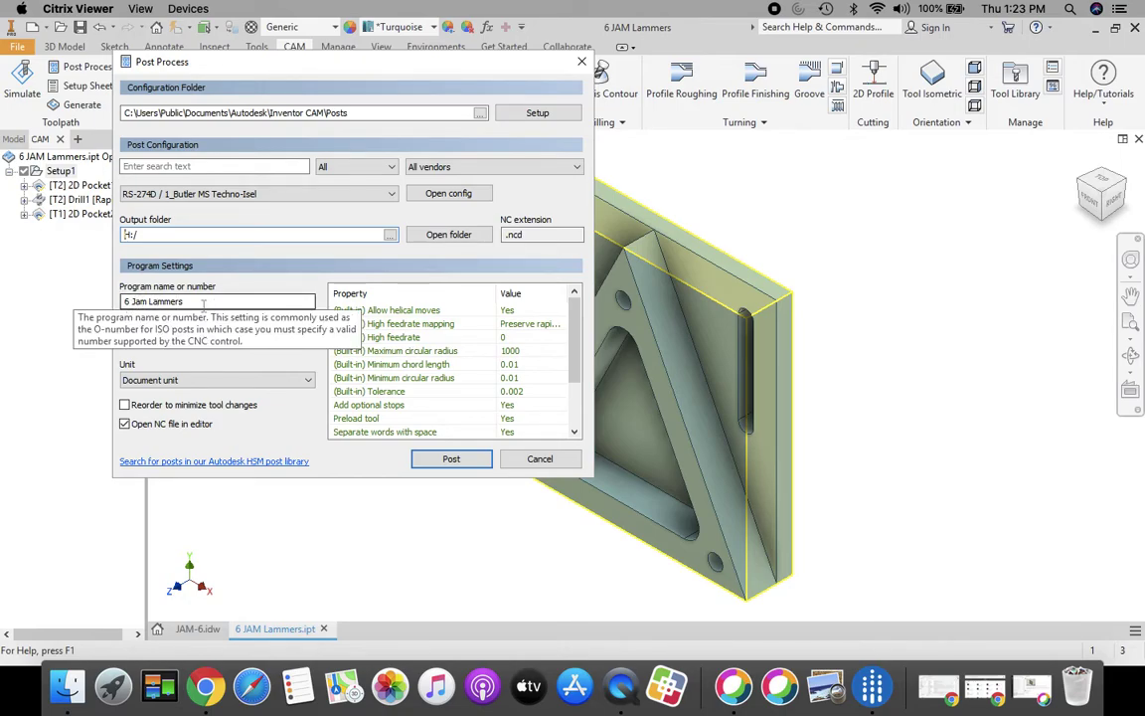
- Post the setup's toolpaths, saving the NC file on the H: drive under the proposed file name, and close the G-code editor
click(463, 465)
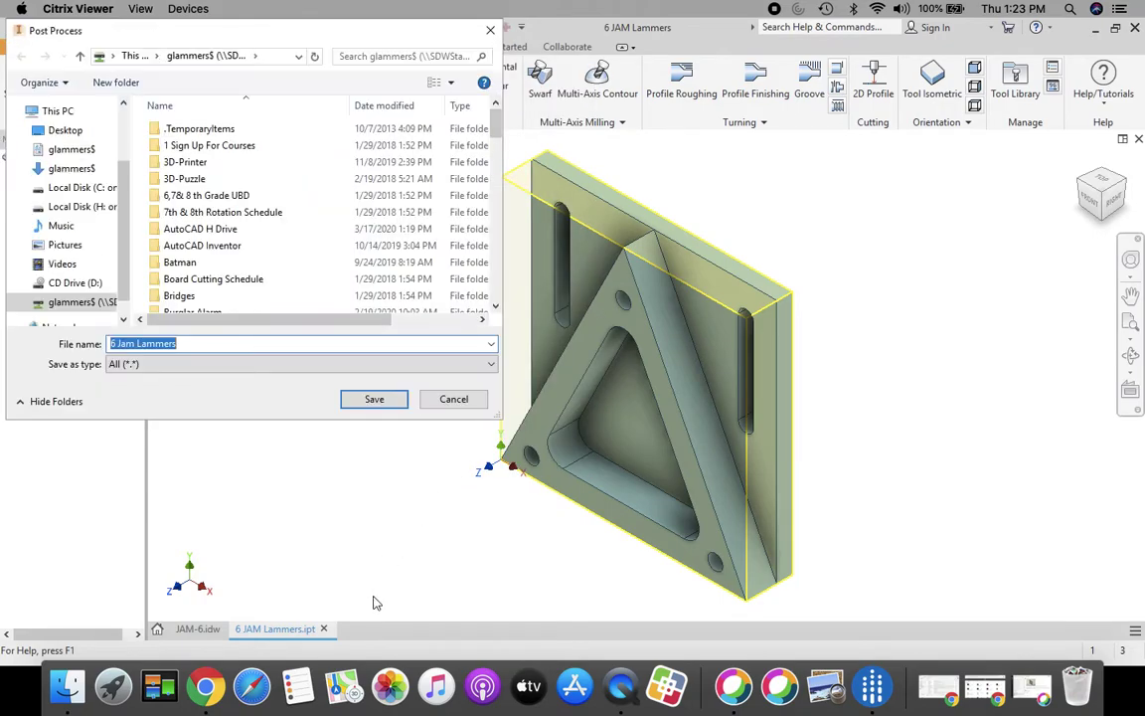
click(376, 400)
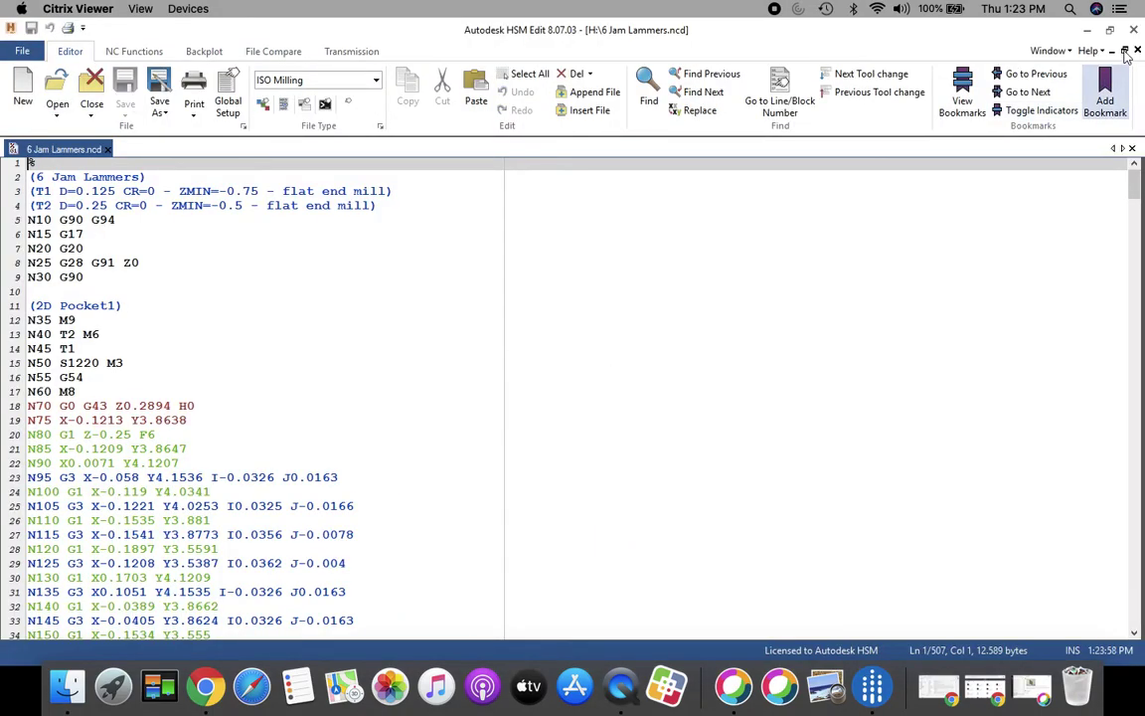
click(1134, 31)
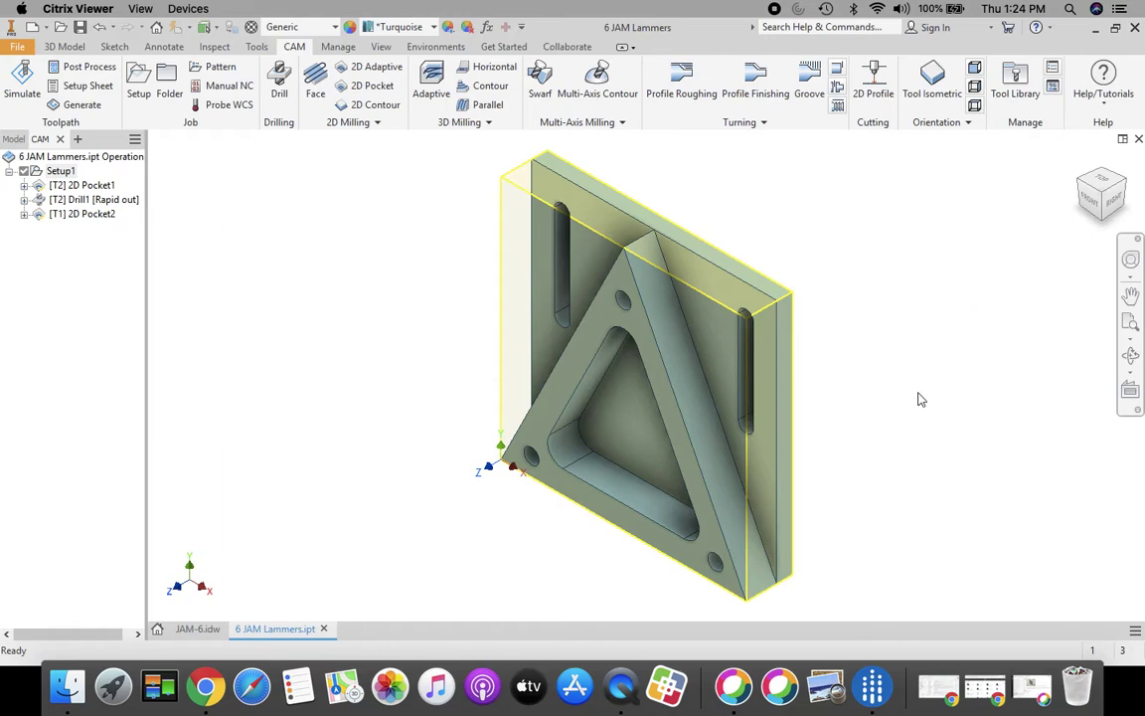
- Save the part file again with the posted setup
click(21, 50)
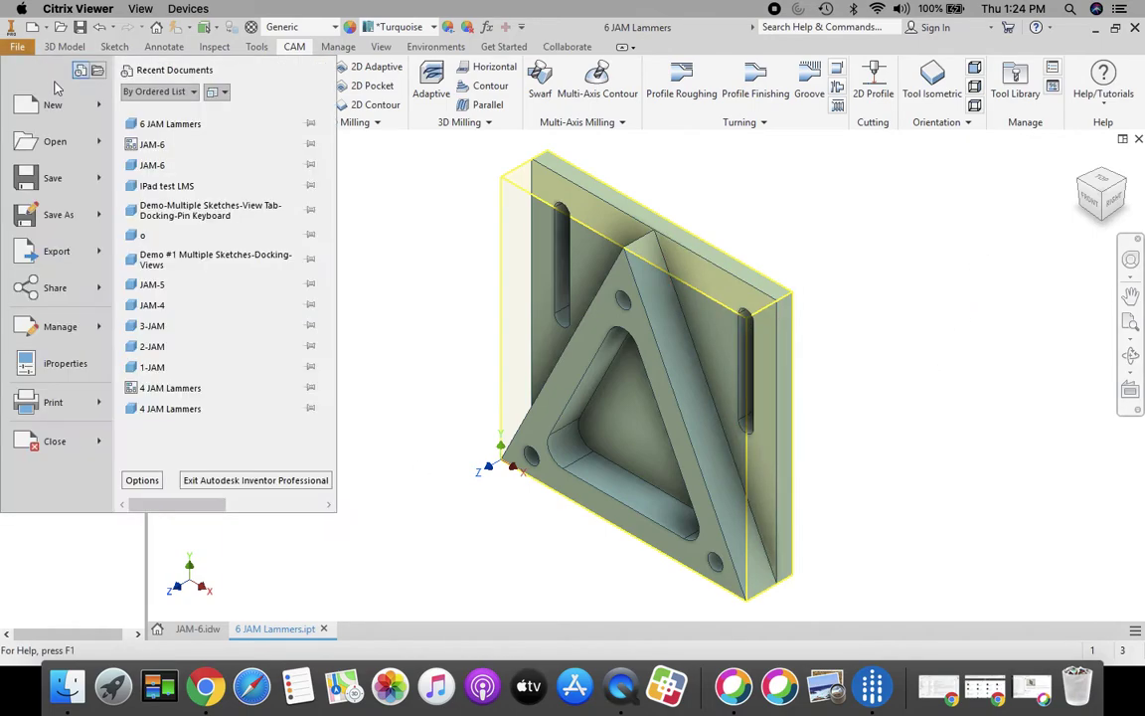
click(57, 188)
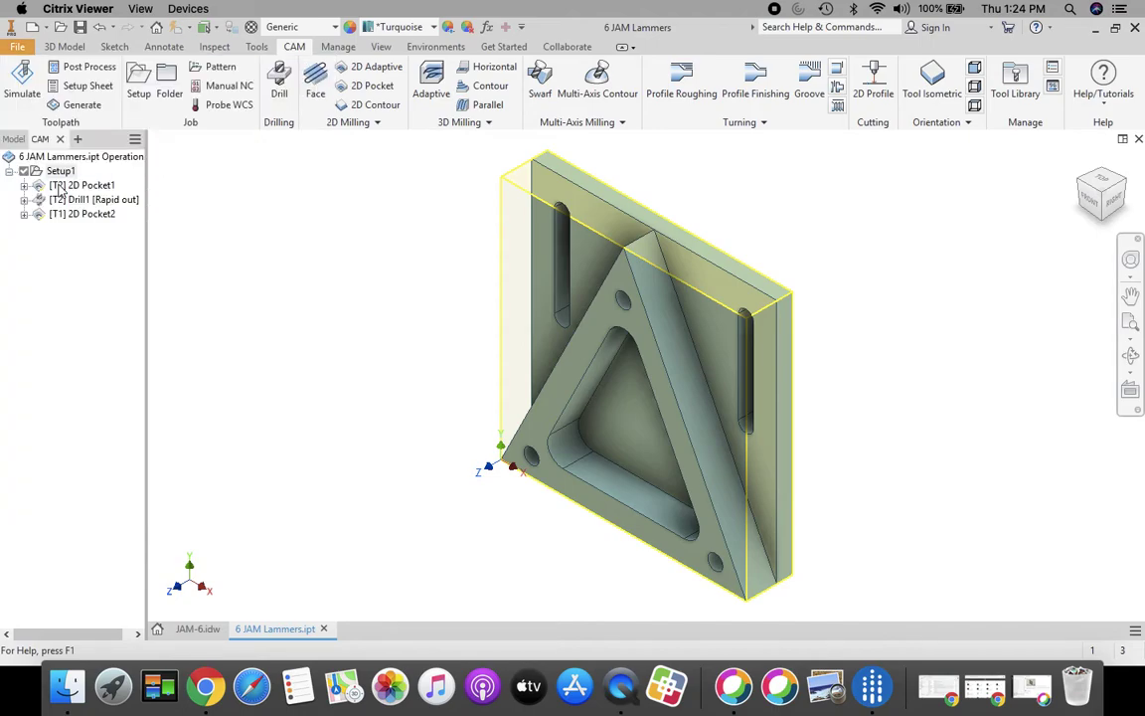